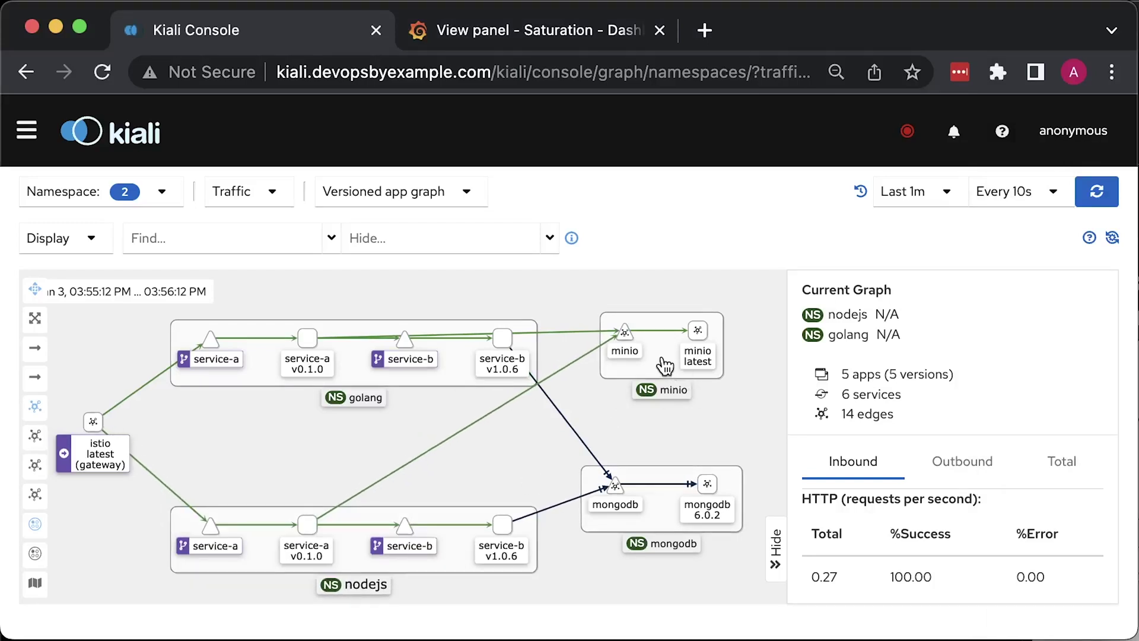
Step: Move the minio and mongodb namespace boxes between golang and nodejs, then shift the graph right
drag(664, 366, 348, 468)
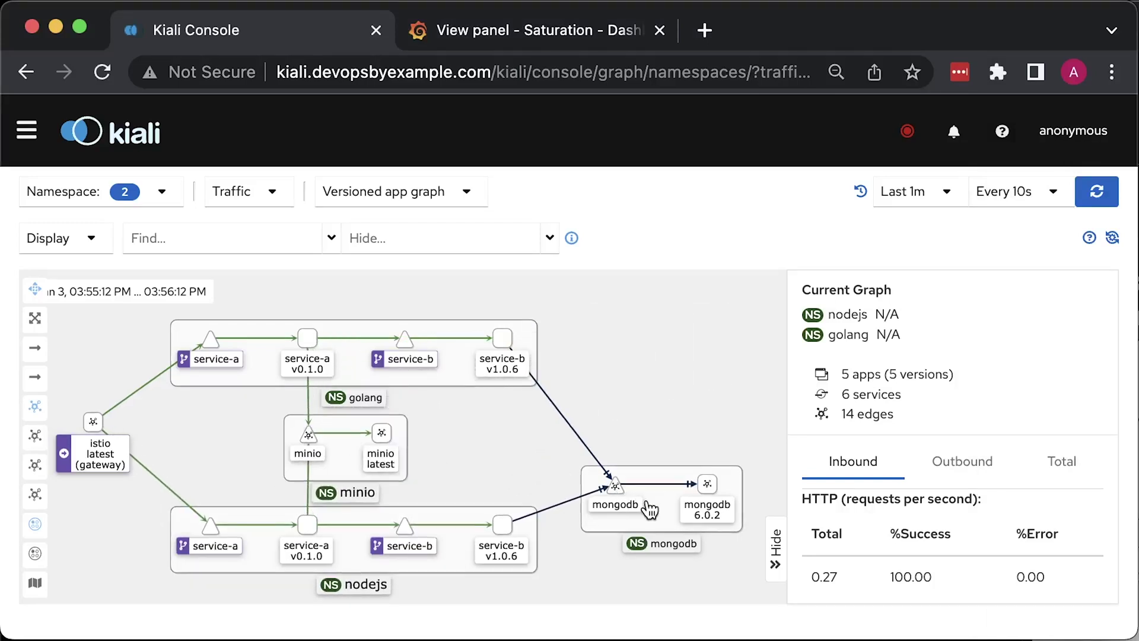
drag(650, 509, 557, 470)
drag(648, 565, 693, 564)
Step: View the traffic charts for the nodejs service-a node, then the golang service-a node
click(255, 537)
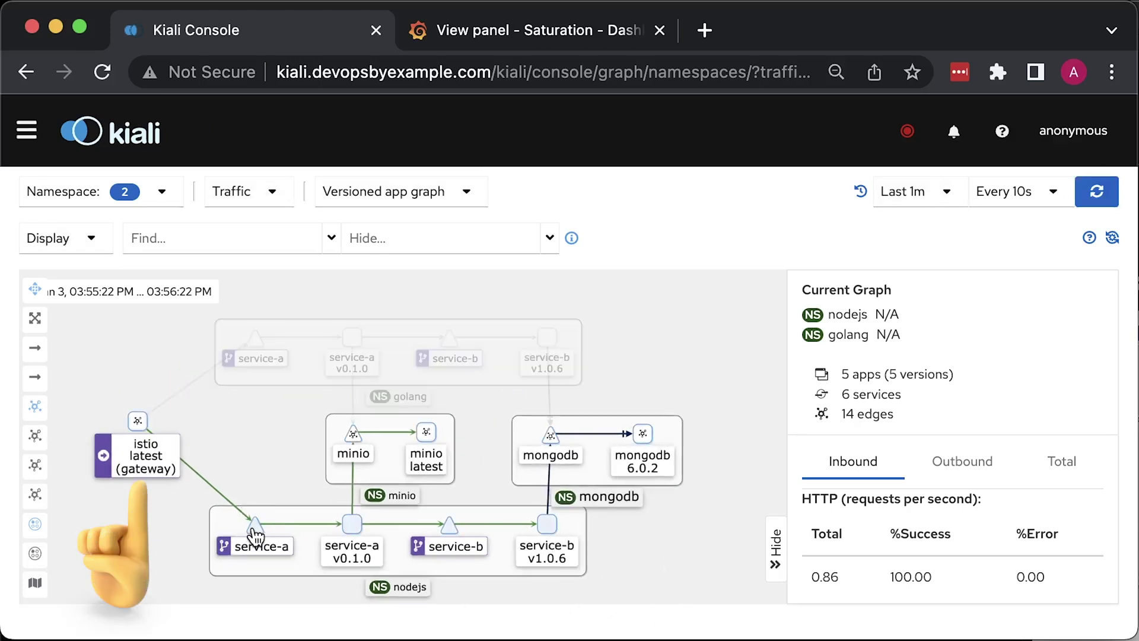
scroll(830, 528, down, 8)
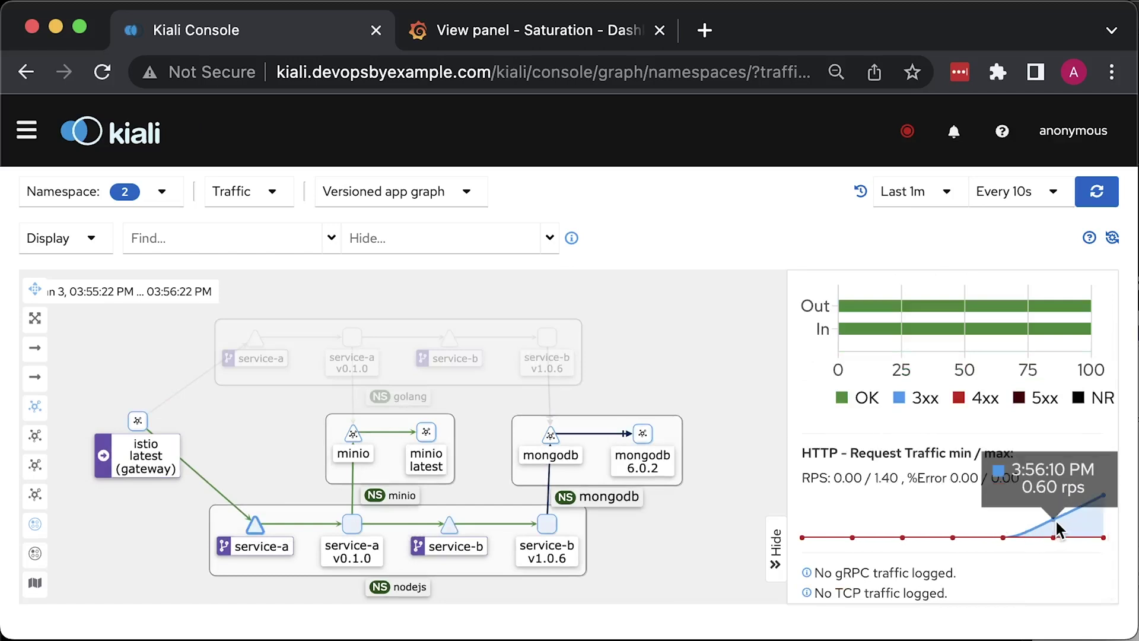
mouse_move(1080, 517)
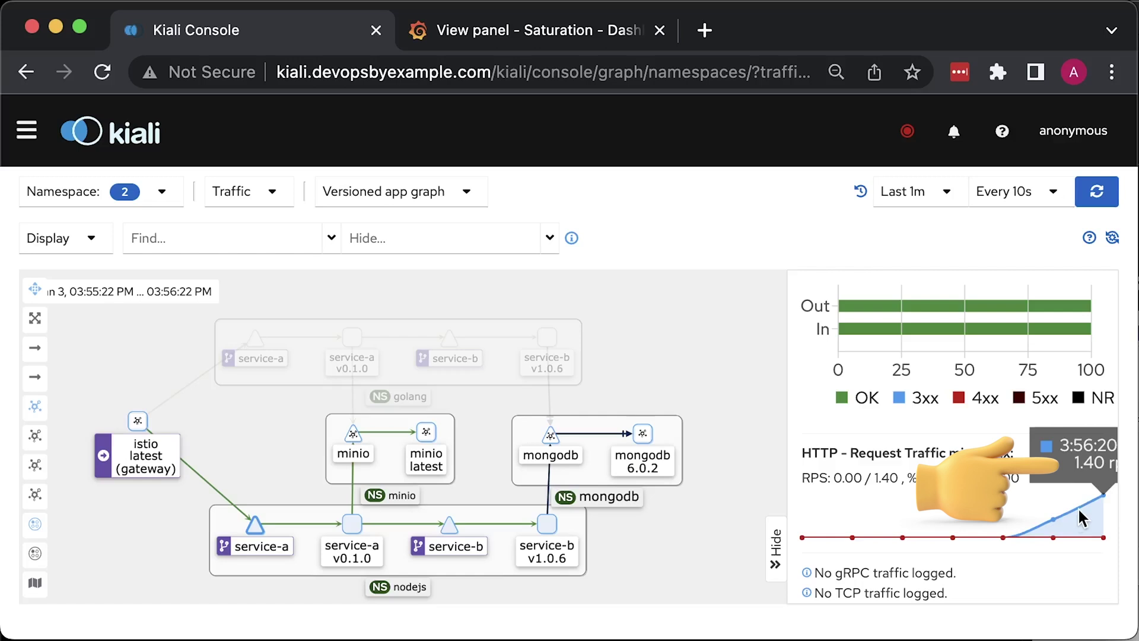
click(255, 338)
scroll(983, 501, down, 5)
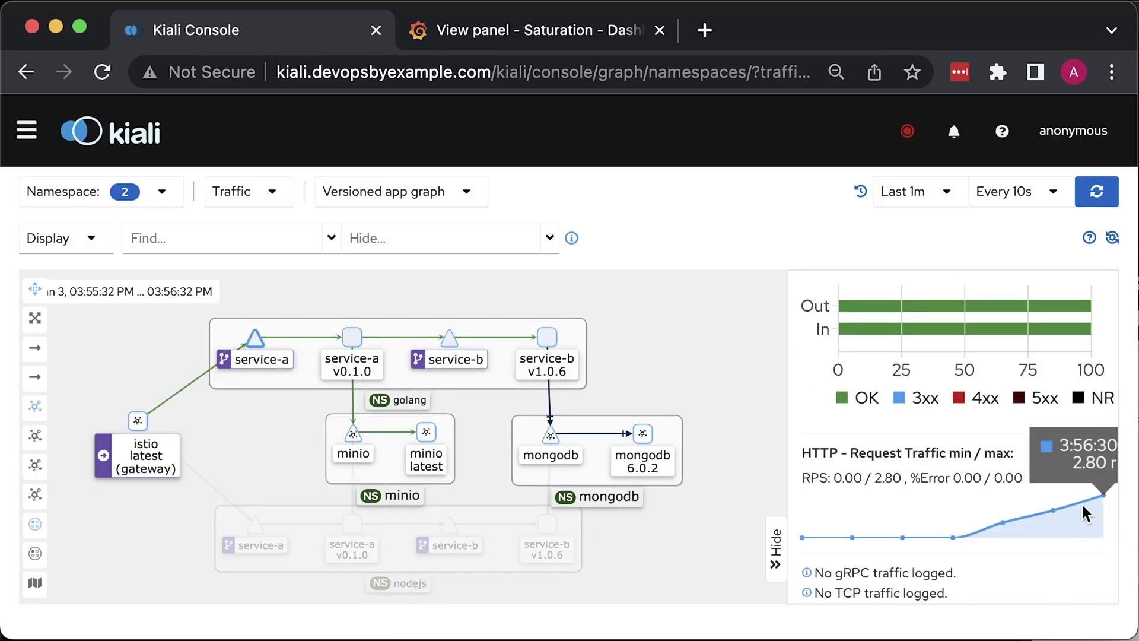
mouse_move(961, 533)
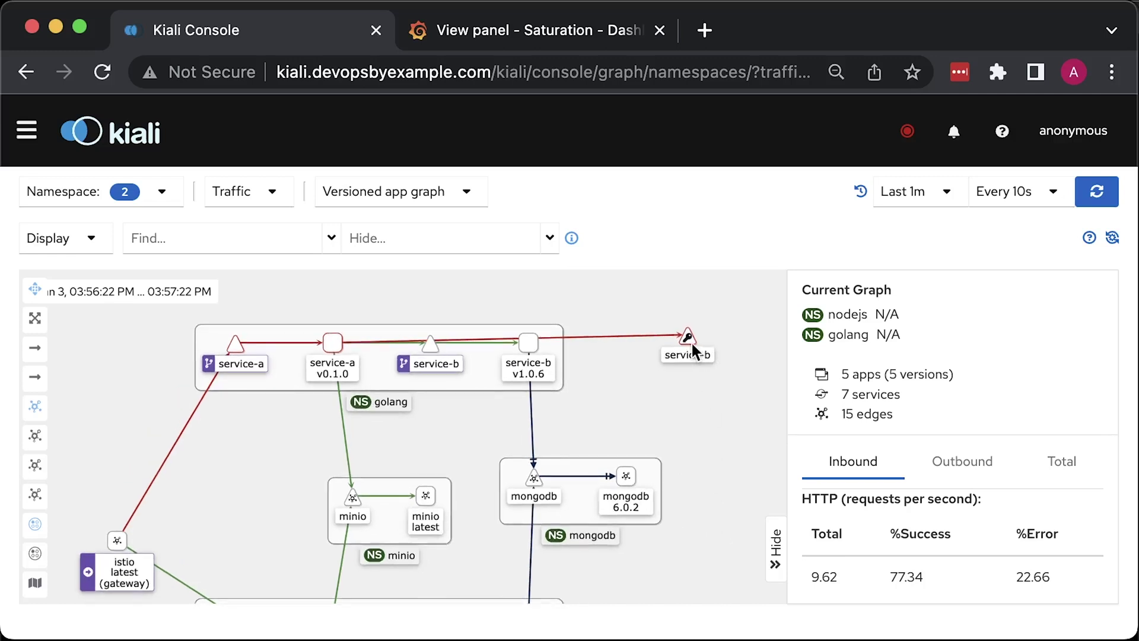
Step: Place the external service-b node just above the golang namespace box and clear the highlight
drag(688, 343, 399, 294)
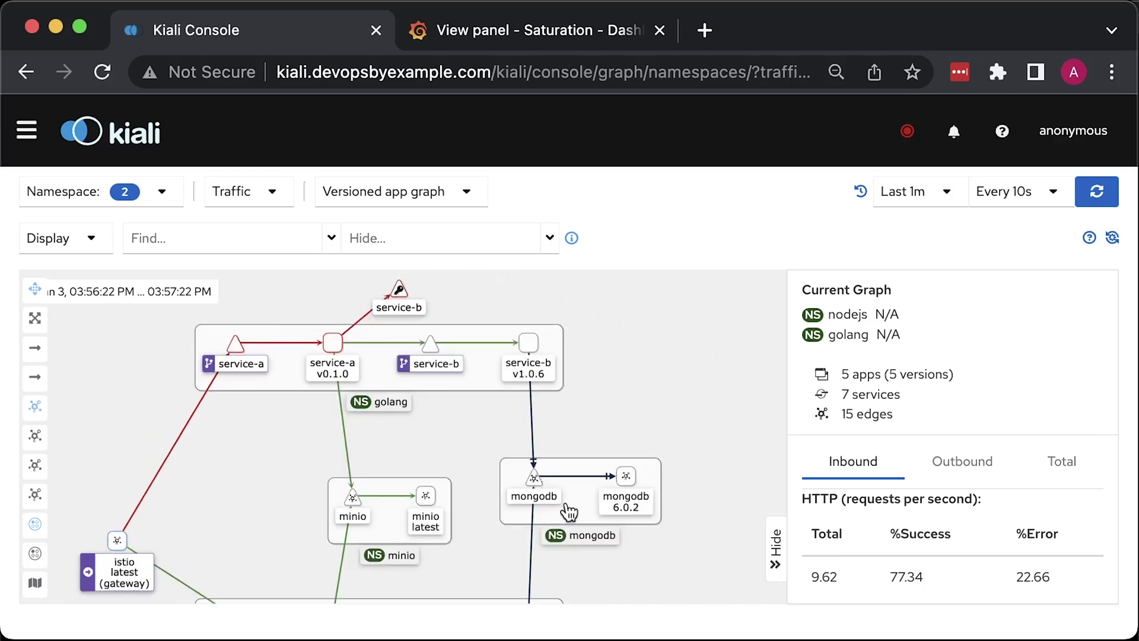
click(725, 389)
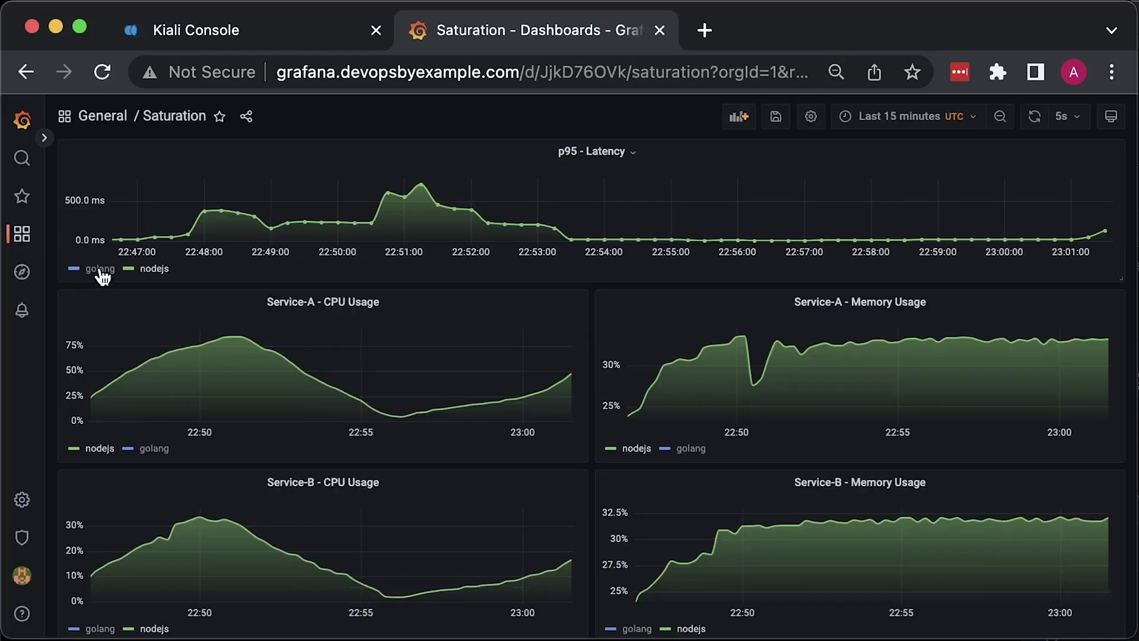
Step: Isolate golang in the p95 Latency, Service-A/B CPU Usage and Service-A/B Memory Usage panels
click(101, 268)
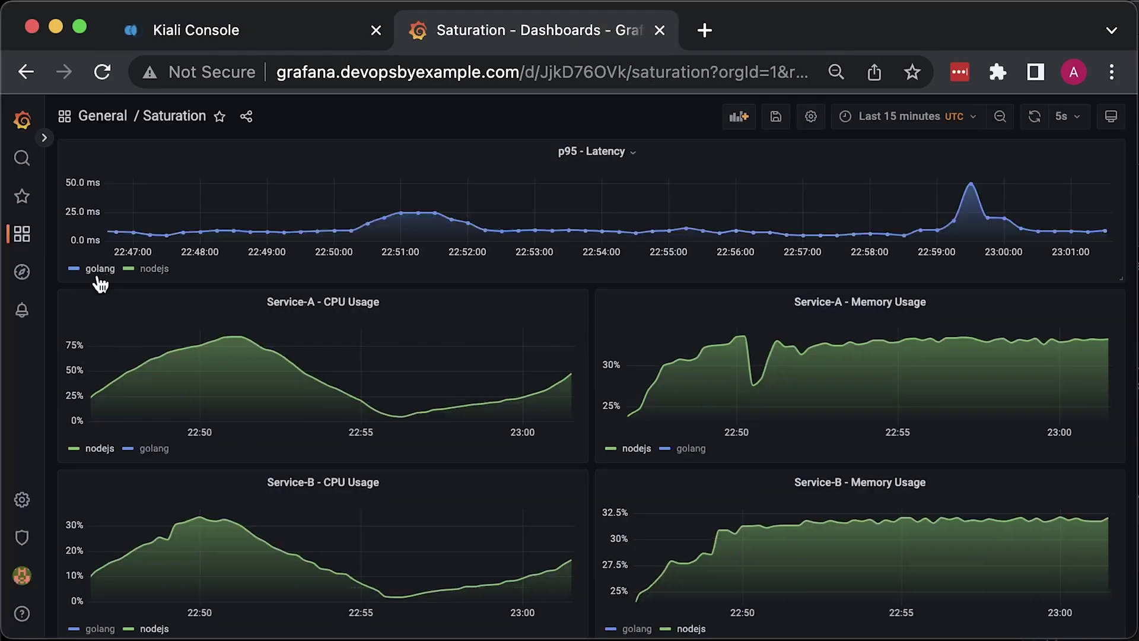
click(153, 448)
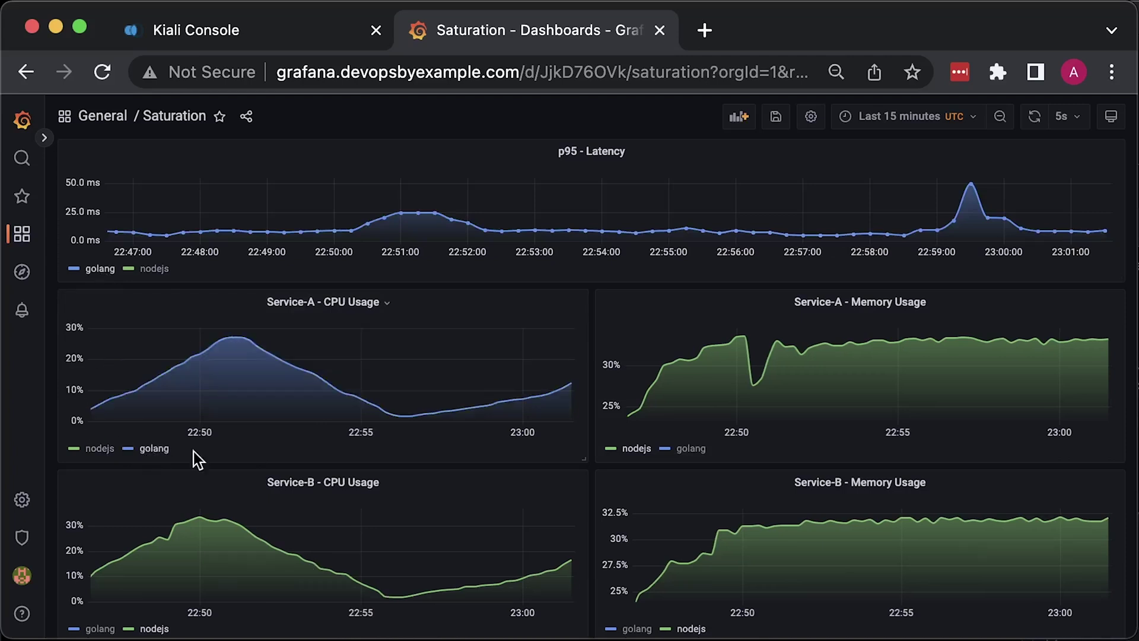
click(706, 452)
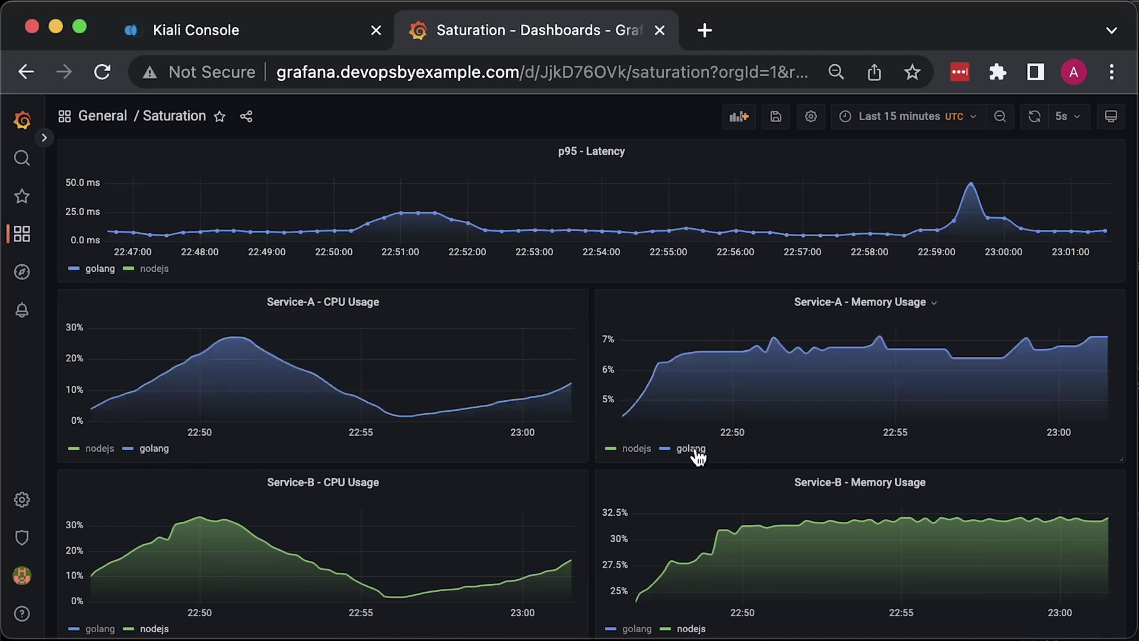
click(98, 628)
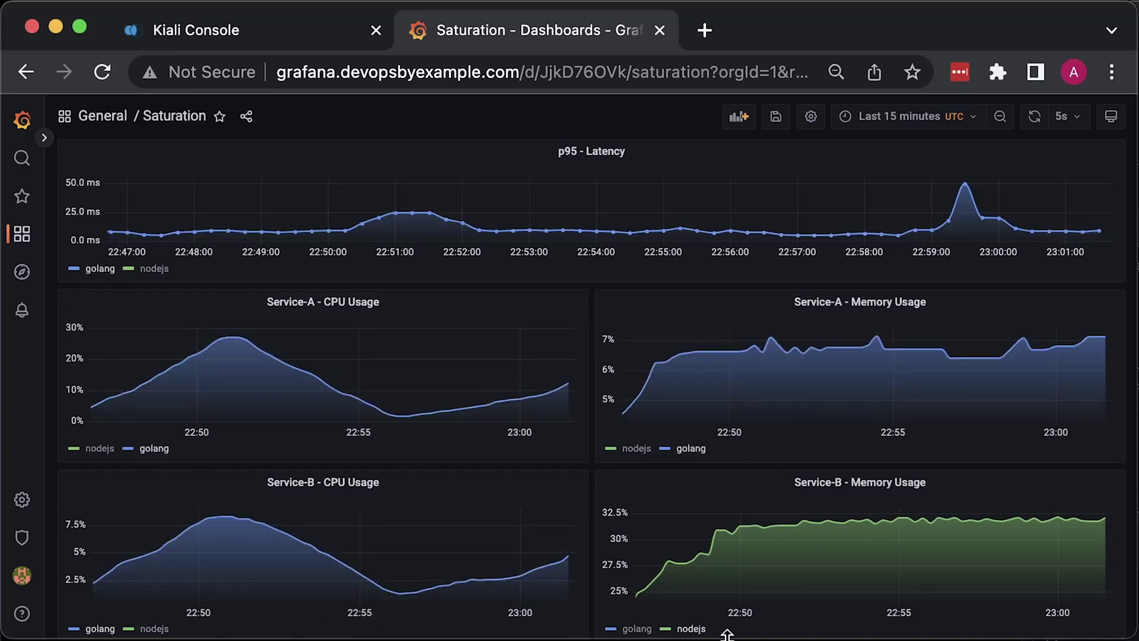
click(637, 629)
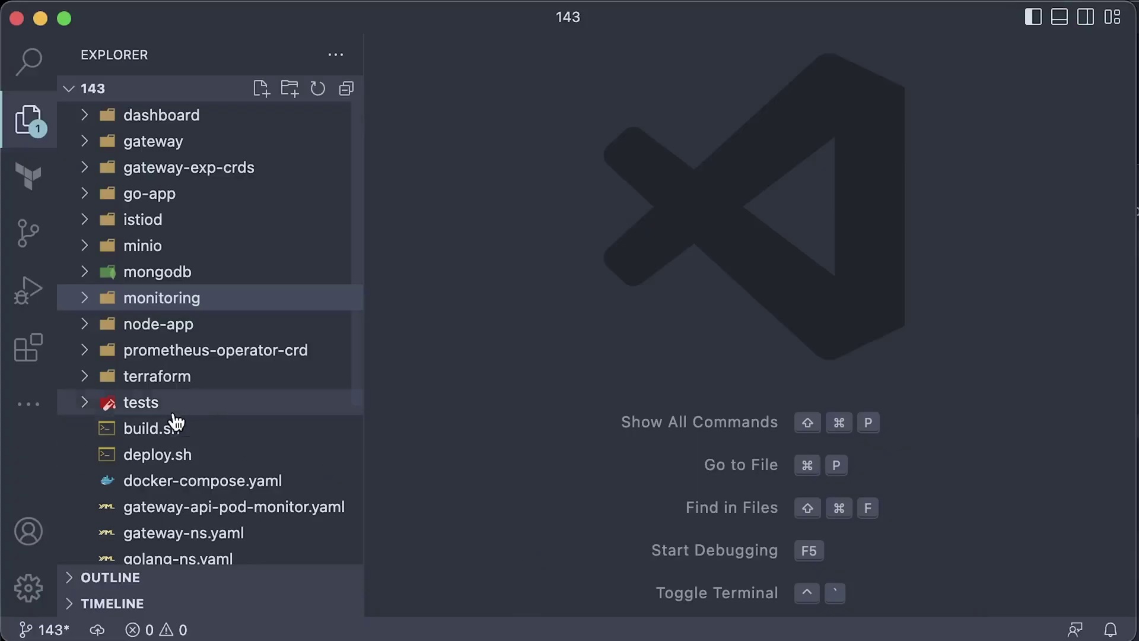
click(159, 377)
scroll(243, 469, down, 3)
scroll(231, 451, up, 3)
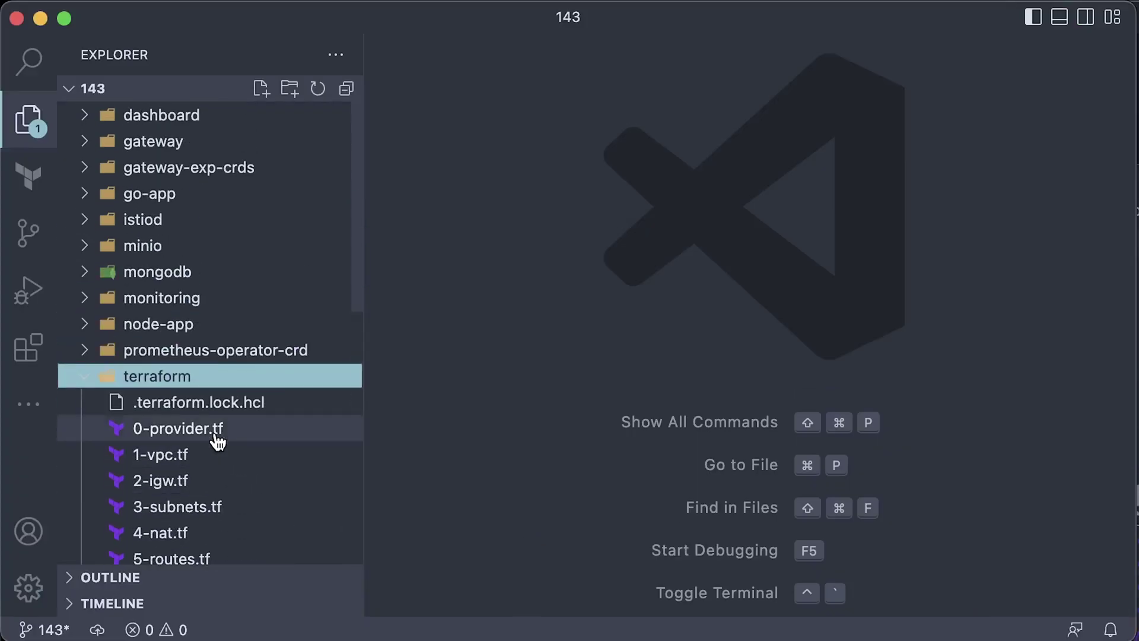
click(180, 387)
click(196, 299)
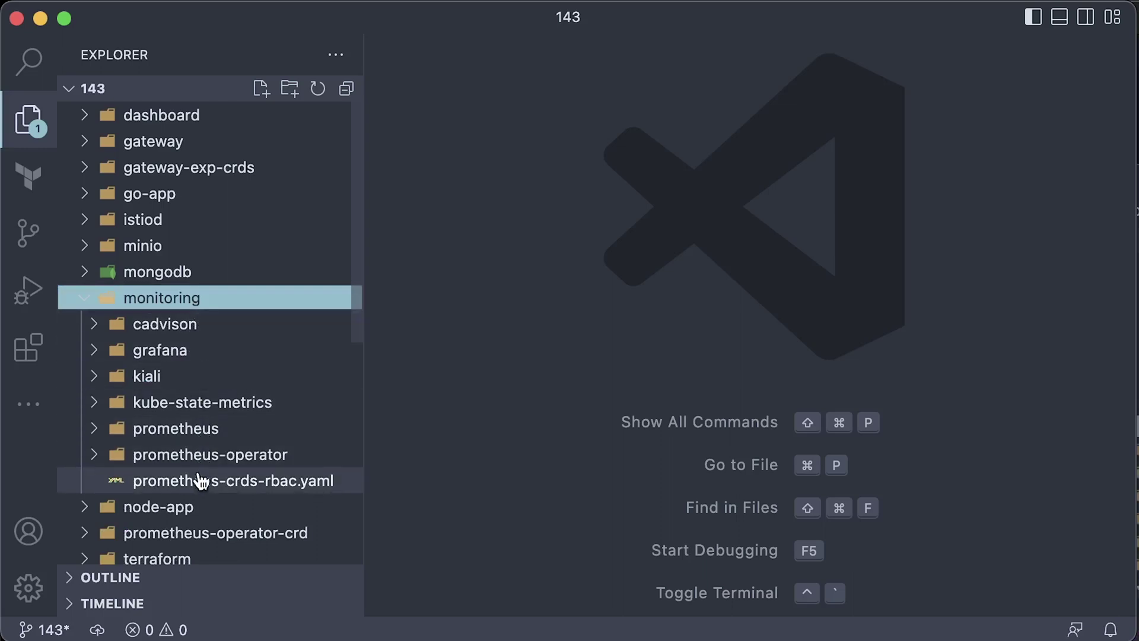
click(157, 300)
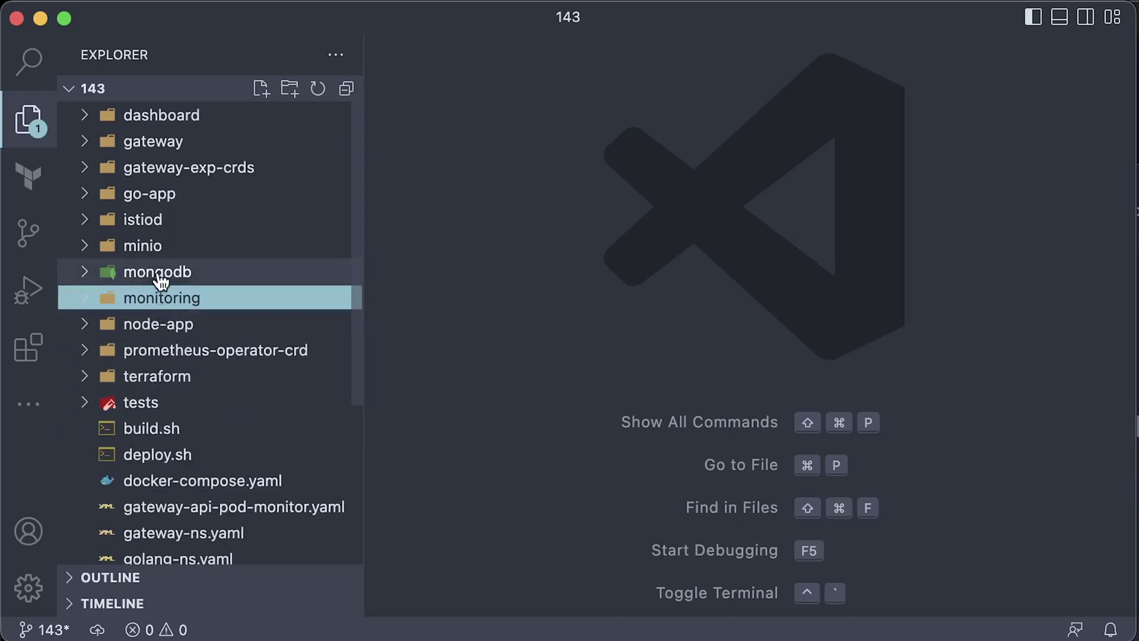
click(157, 246)
click(158, 248)
click(159, 221)
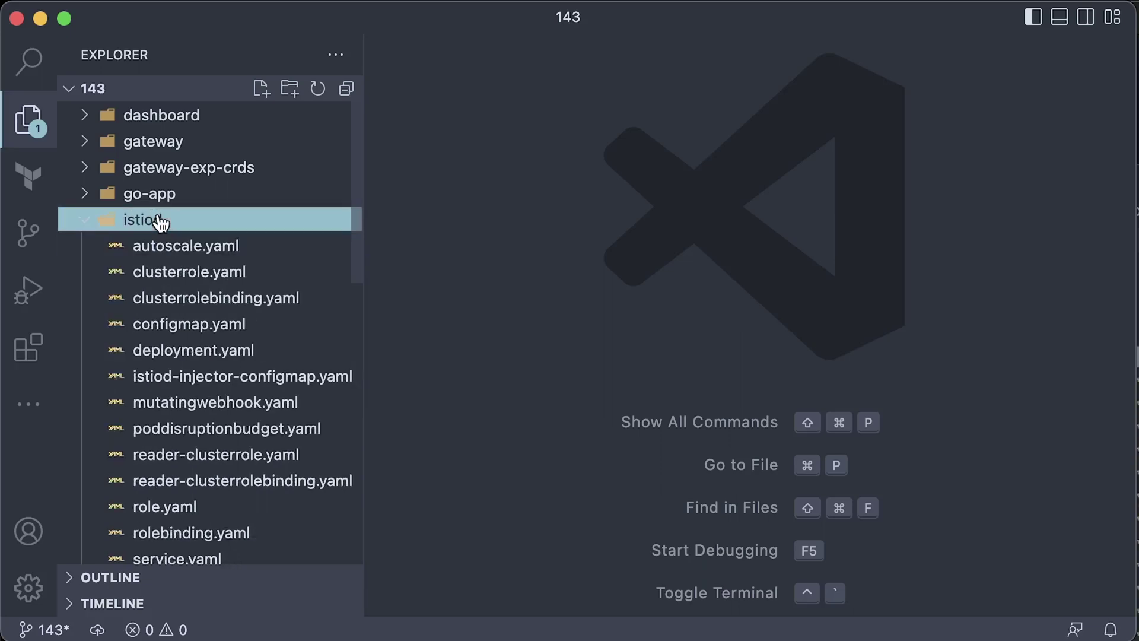
click(159, 220)
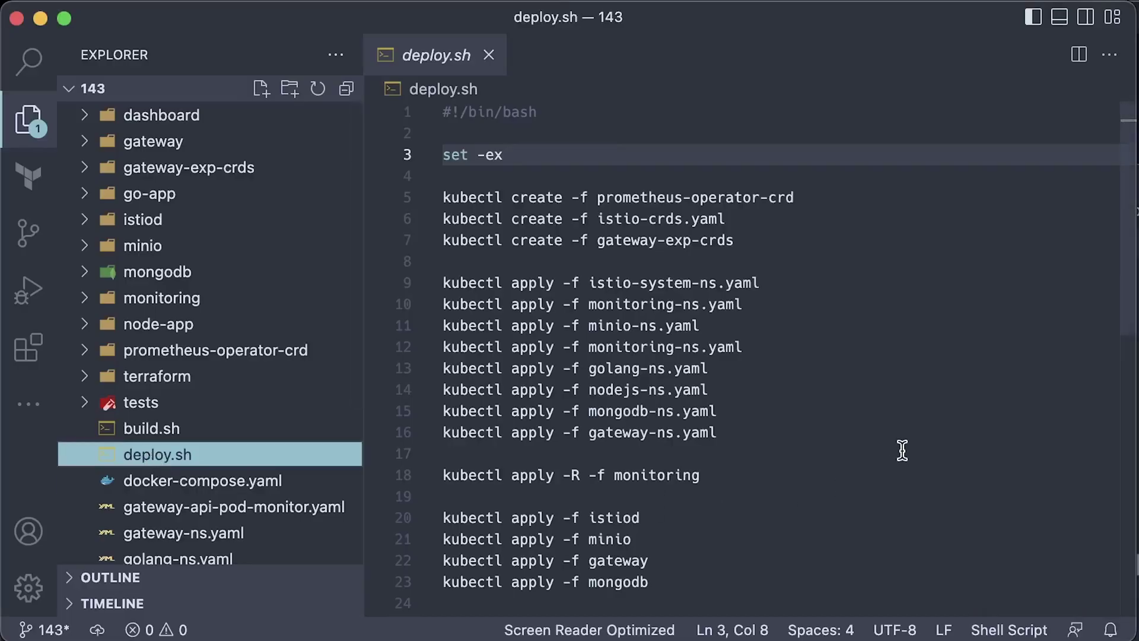
Step: Show build.sh full-width in the editor with the Explorer sidebar hidden, scrolled through
scroll(901, 450, down, 4)
scroll(901, 449, up, 4)
click(182, 437)
click(32, 124)
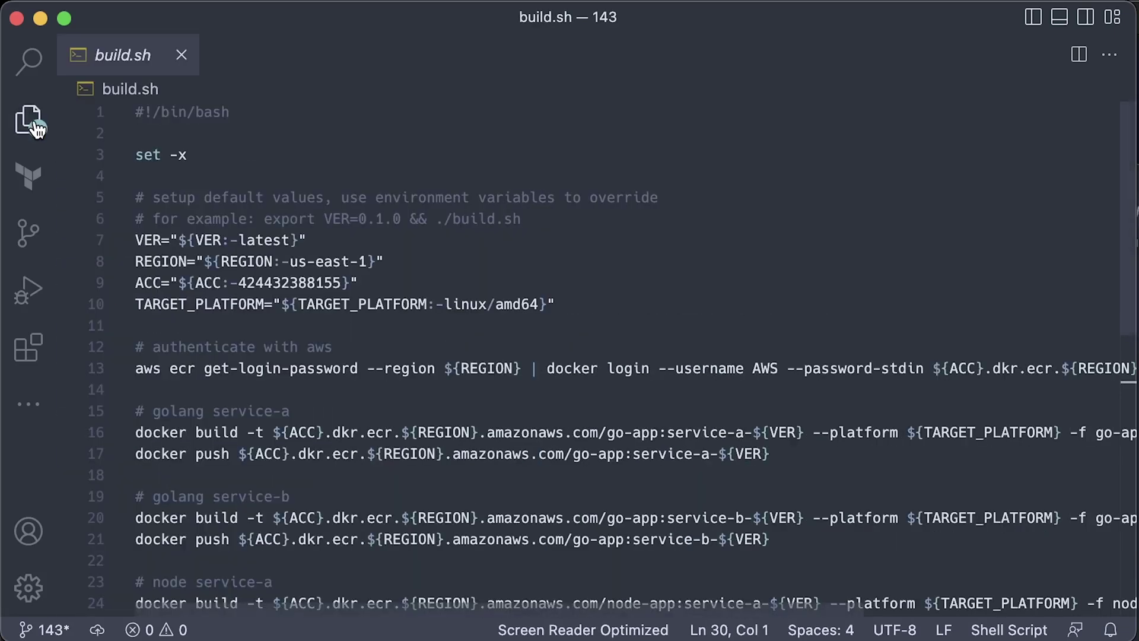
mouse_move(1127, 198)
mouse_down()
mouse_move(1130, 291)
mouse_move(1130, 178)
mouse_up()
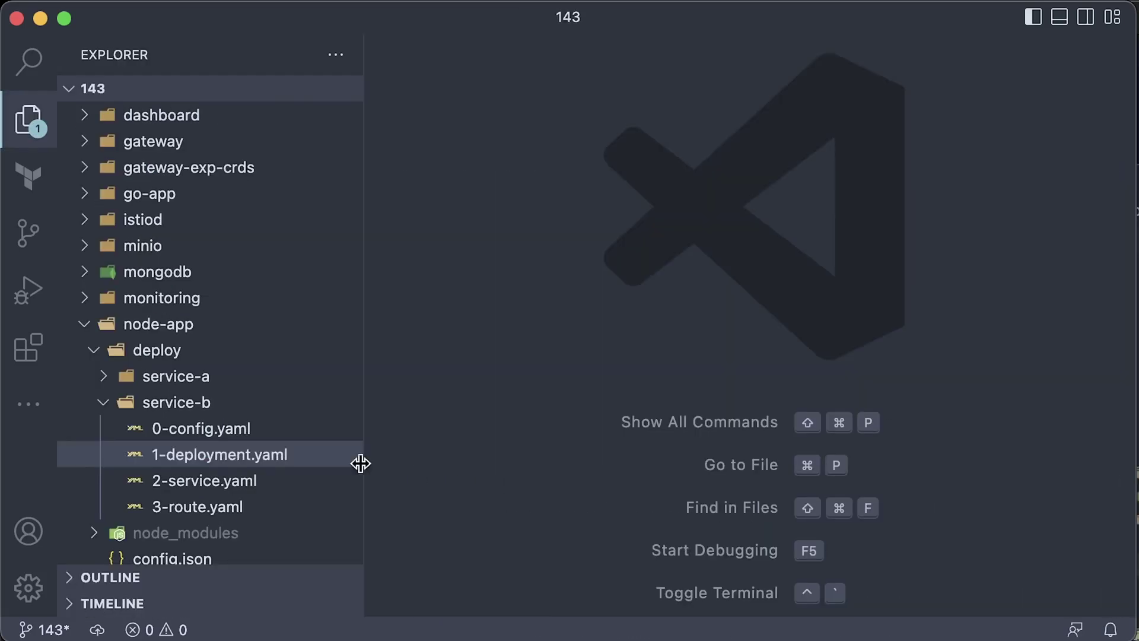
Step: Open node-app service-b's 1-deployment.yaml and select its anti-affinity namespaces list (lines 54–58)
click(237, 460)
click(29, 119)
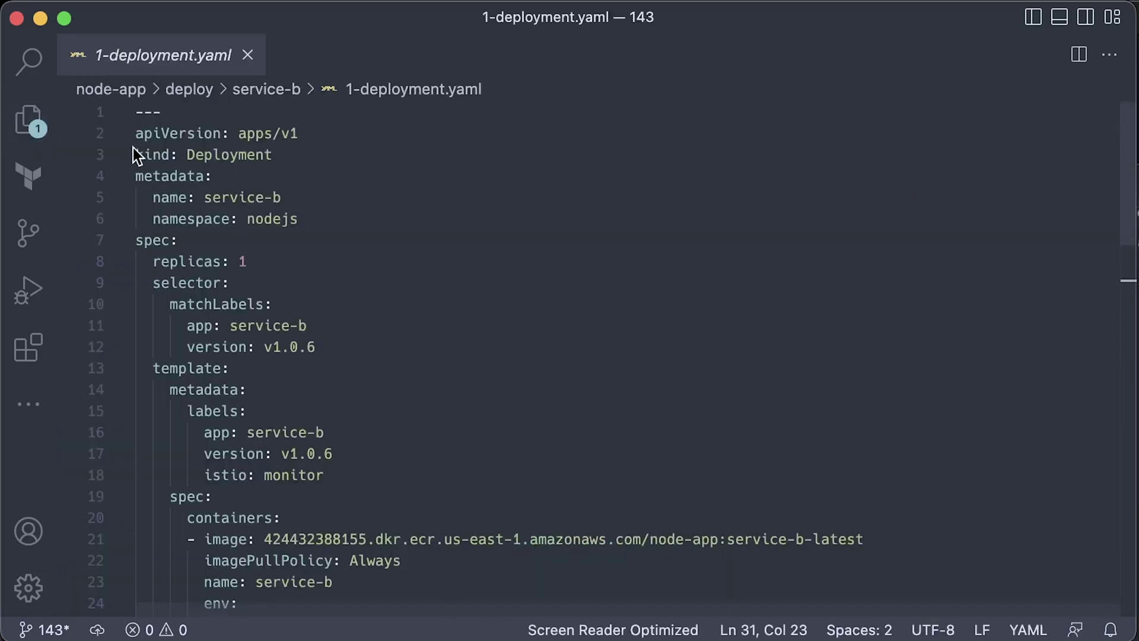
drag(1126, 163, 1073, 379)
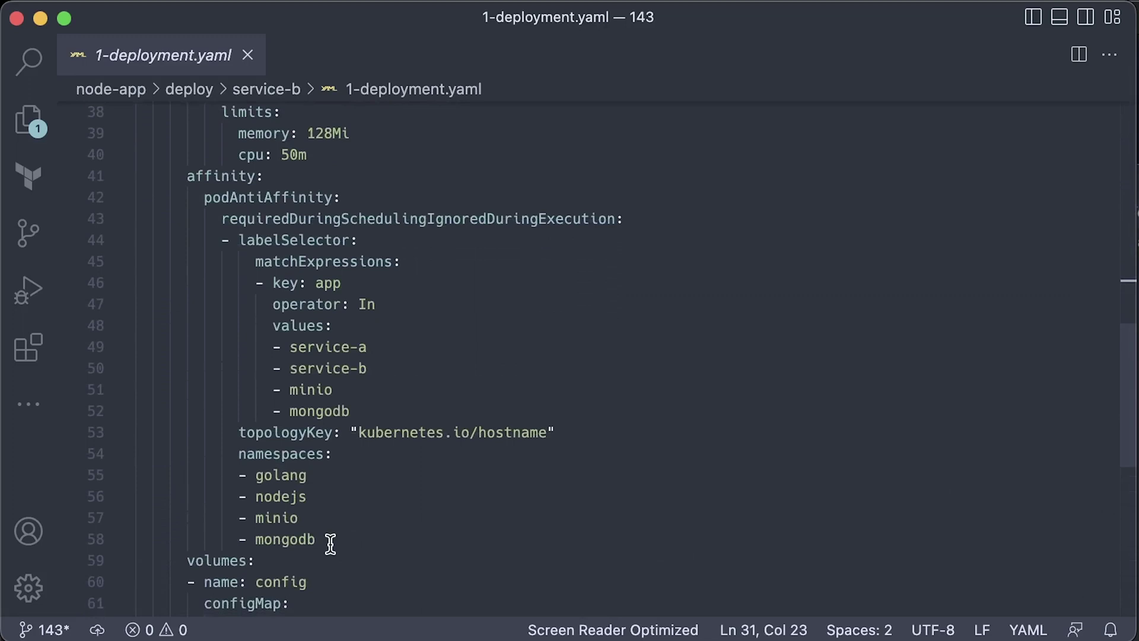
drag(331, 544, 97, 452)
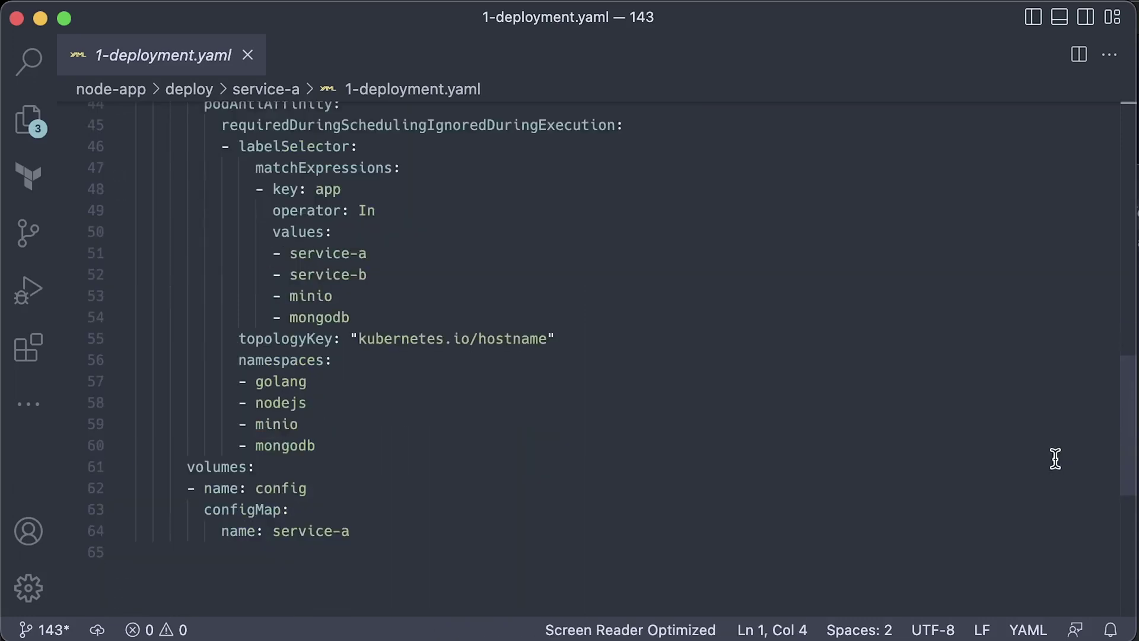
Step: Select the istio: monitor label on line 17 and bring back the project file tree
drag(1130, 458, 1133, 155)
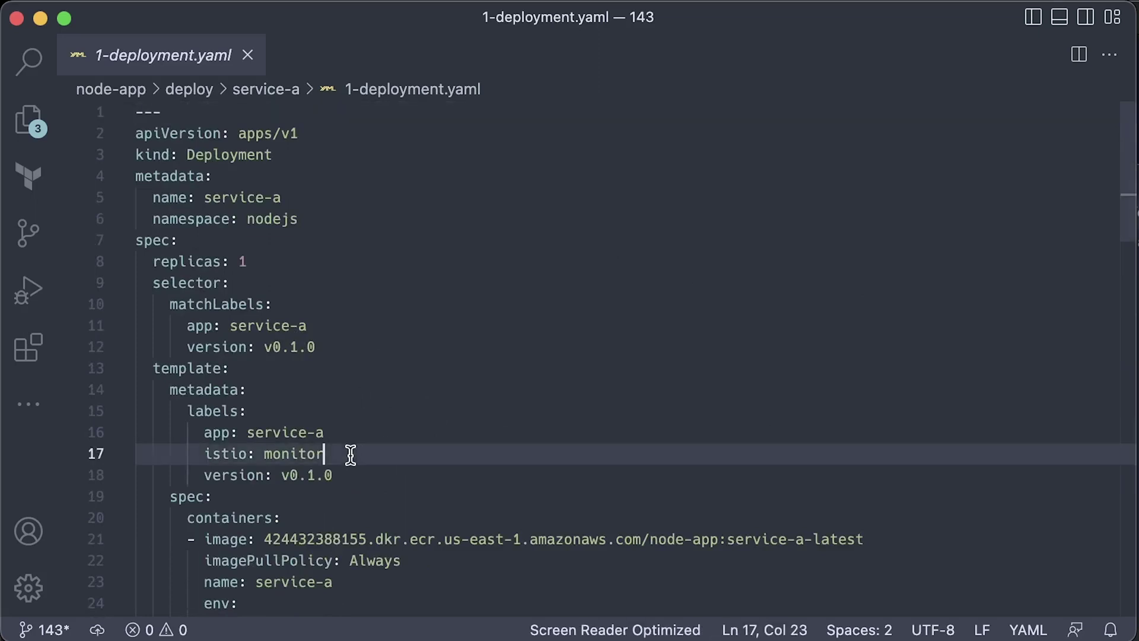
drag(348, 454, 205, 453)
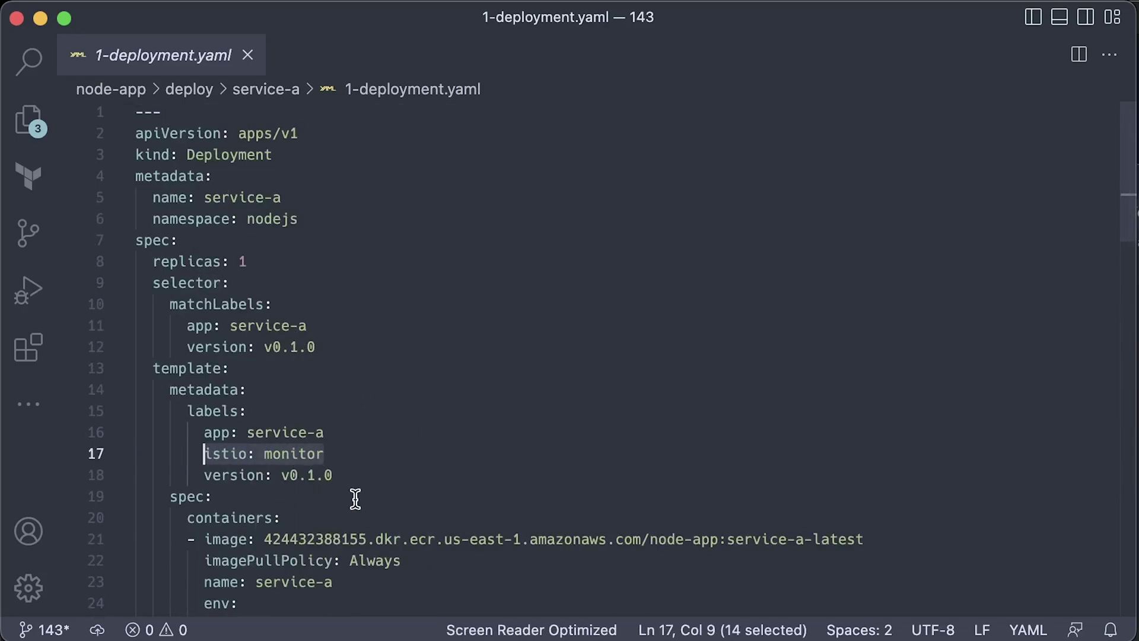
click(29, 120)
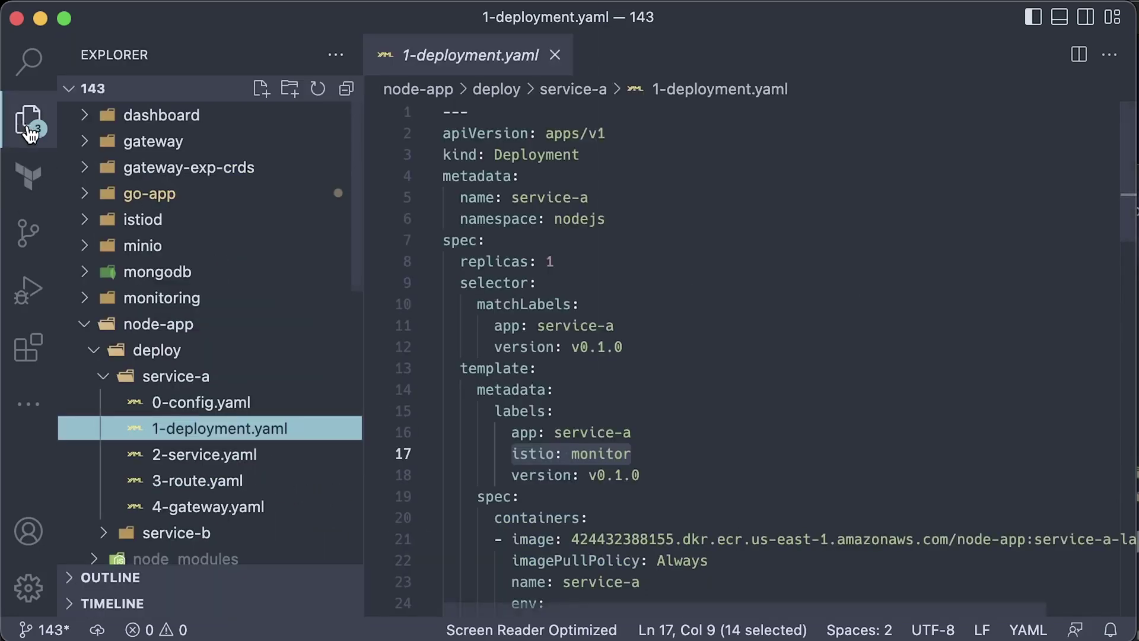
scroll(252, 380, down, 10)
Step: Open istio-sidecars-pod-monitor.yaml full-width and select its istio: monitor label selector
click(252, 371)
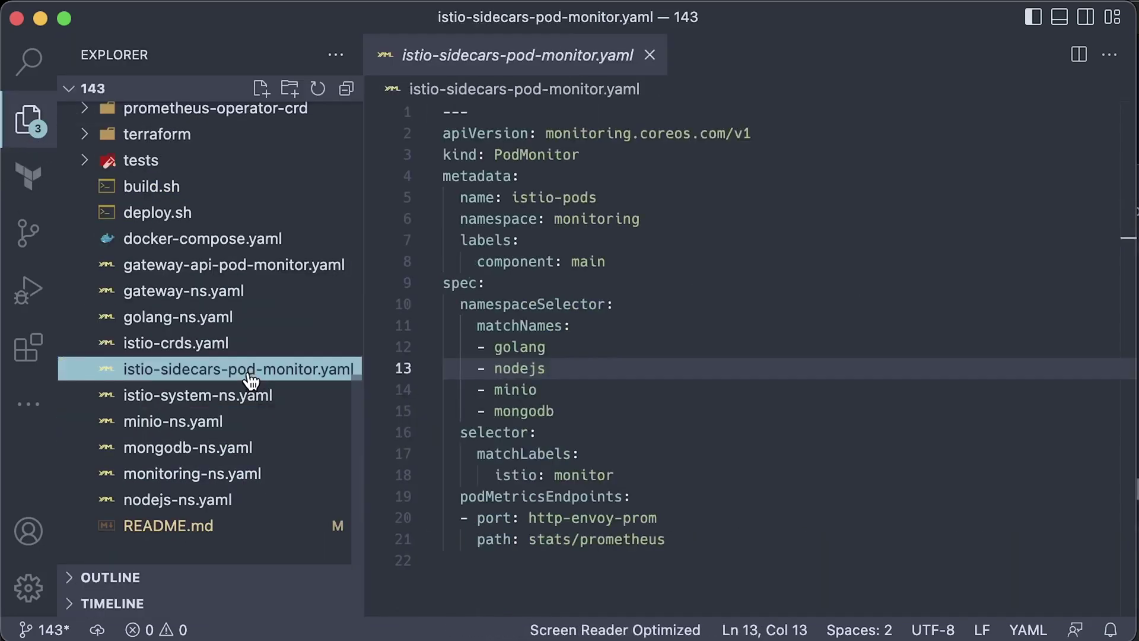
click(30, 125)
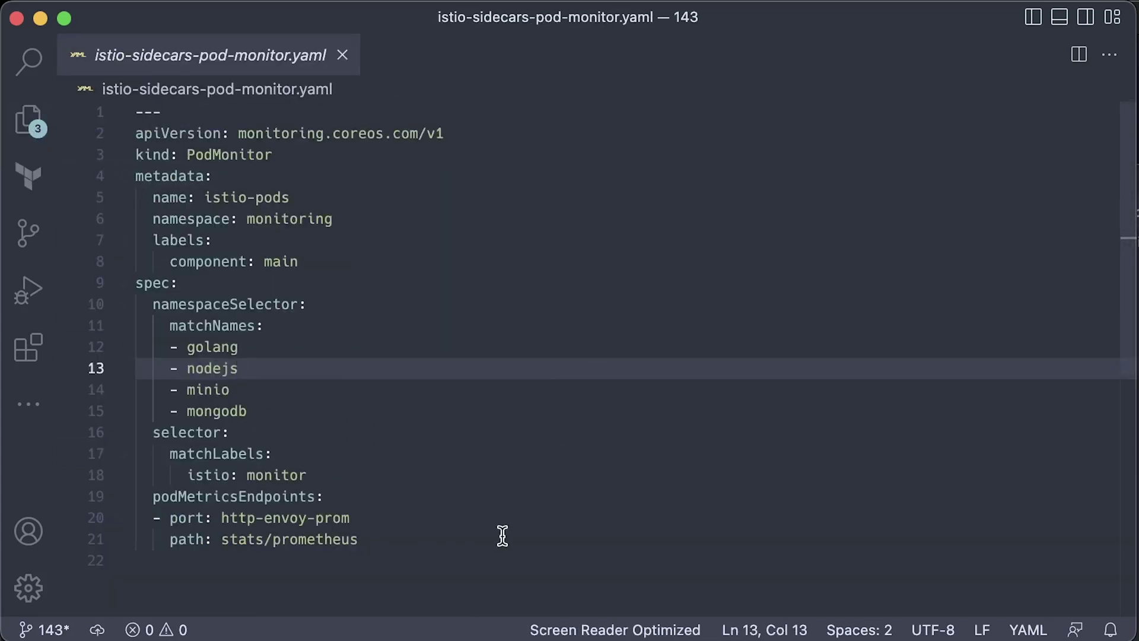
drag(326, 474, 169, 473)
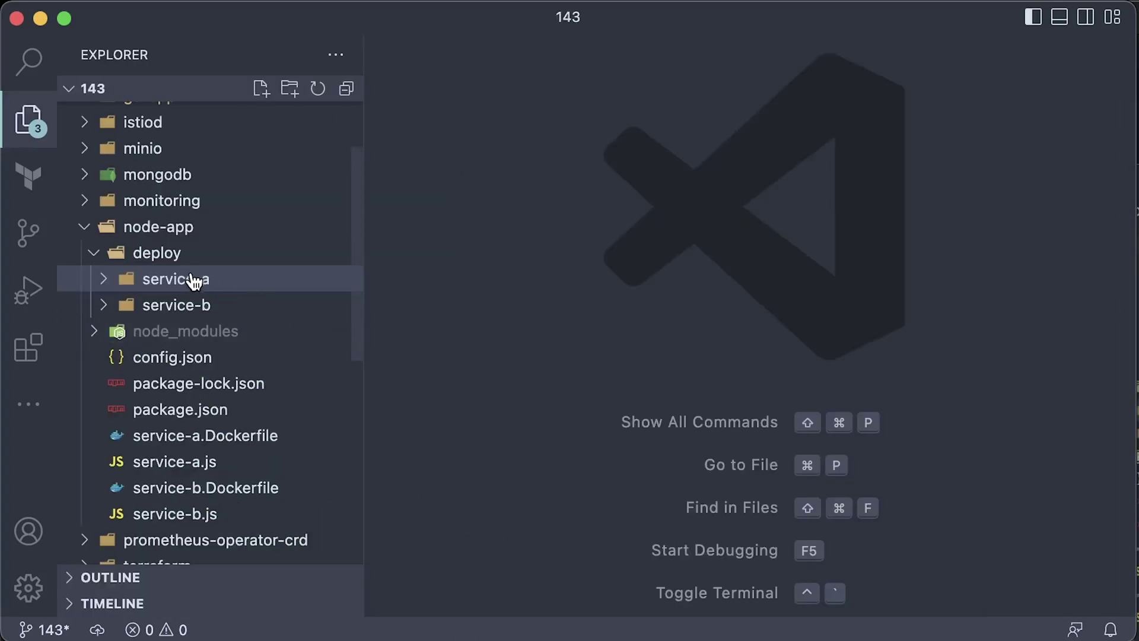
Step: Open service-a's 4-gateway.yaml and select the route's hostnames line
click(159, 279)
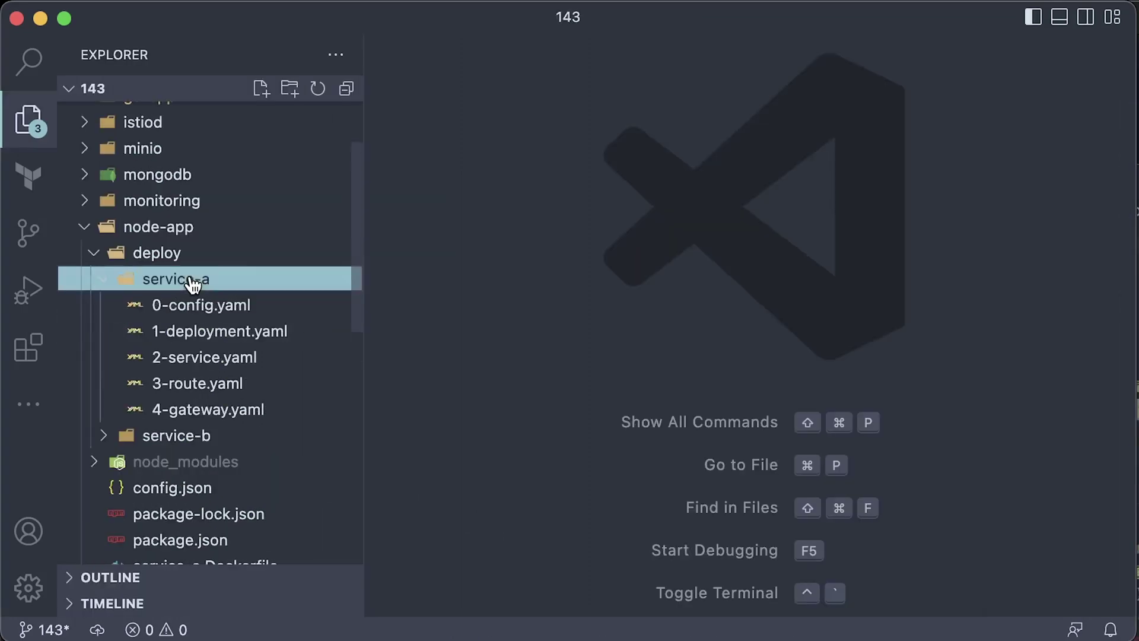
click(200, 416)
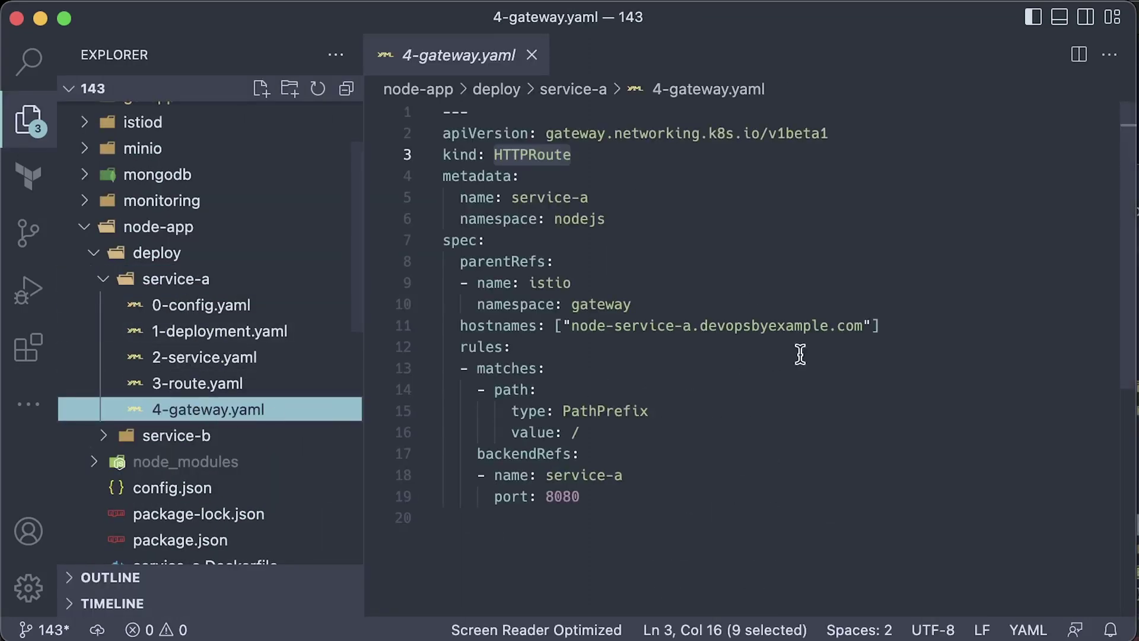
drag(889, 326, 451, 327)
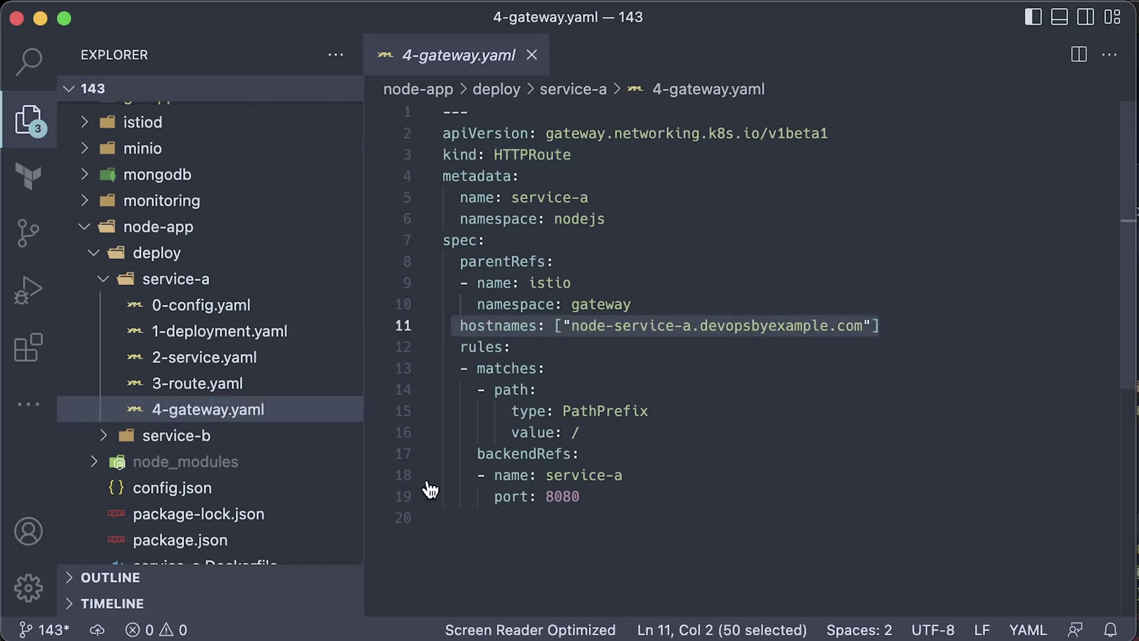
Step: Open service-a's 1-deployment.yaml and select the container's 128Mi/50m resource requests and limits
click(273, 331)
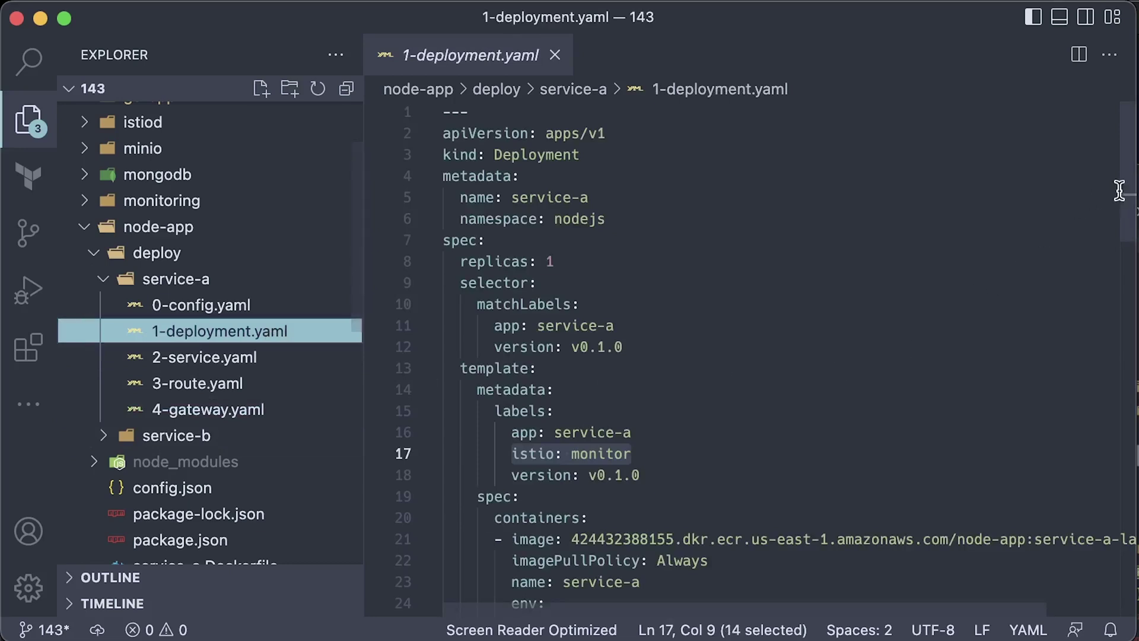
drag(1126, 196, 1123, 290)
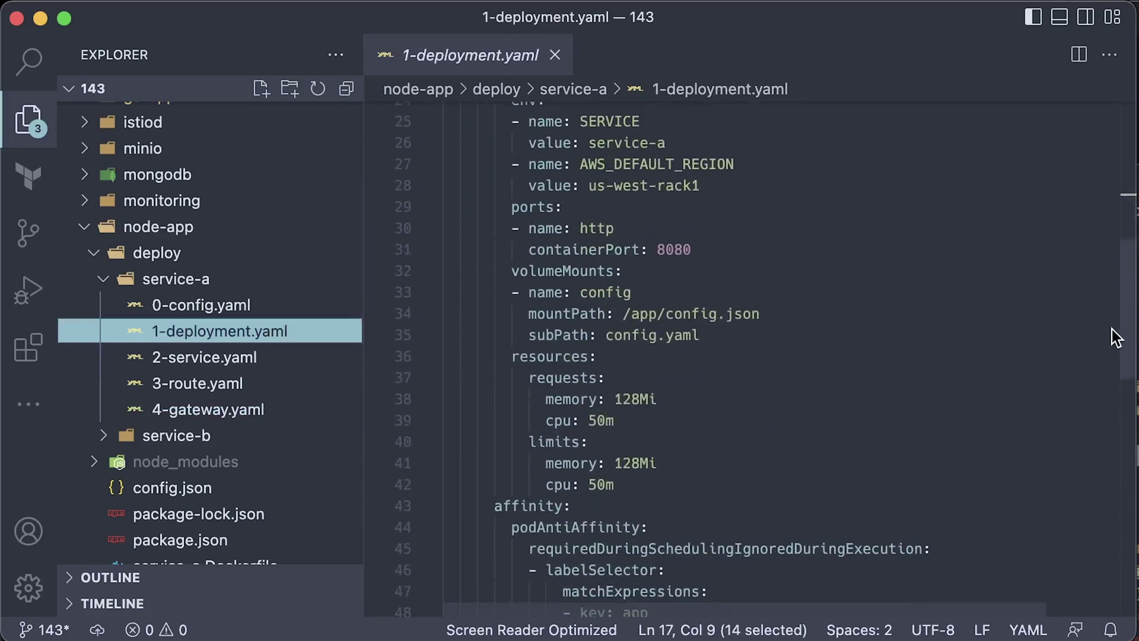
scroll(1117, 338, down, 1)
drag(633, 478, 422, 355)
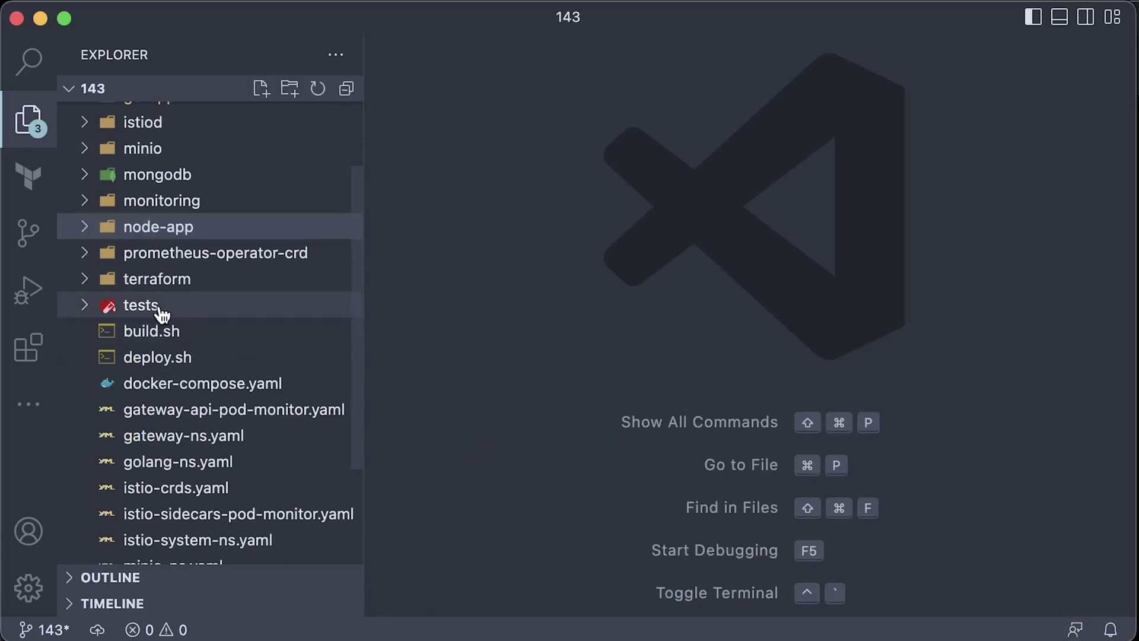
click(157, 307)
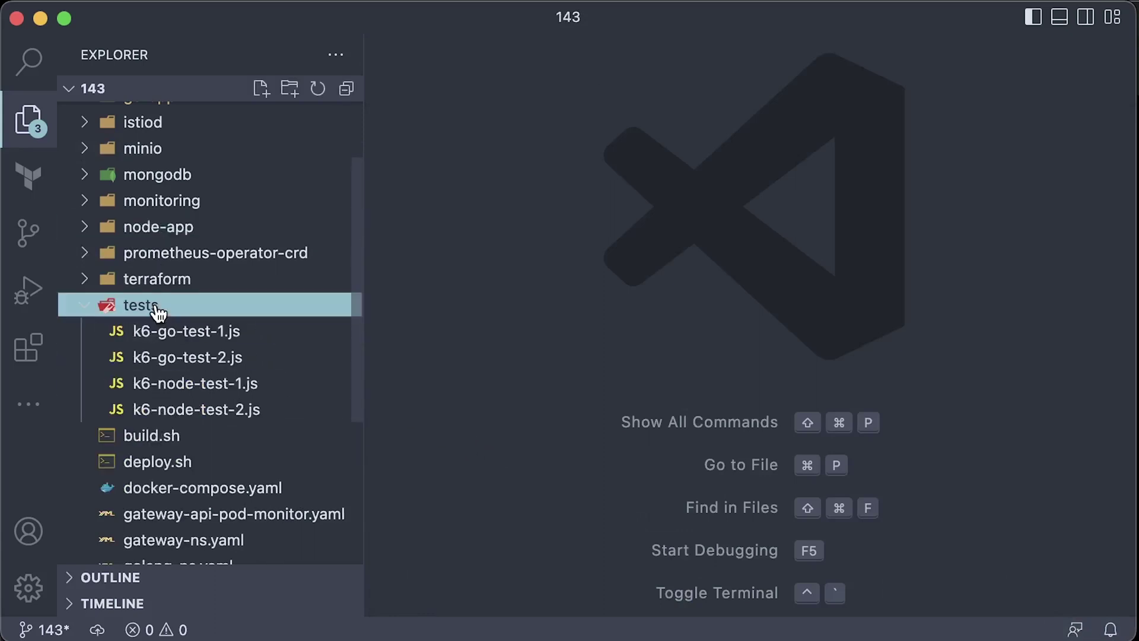
Step: Open k6-go-test-1.js and select its stages: ramp to 30 users, drop to 1, four more
click(197, 340)
click(28, 121)
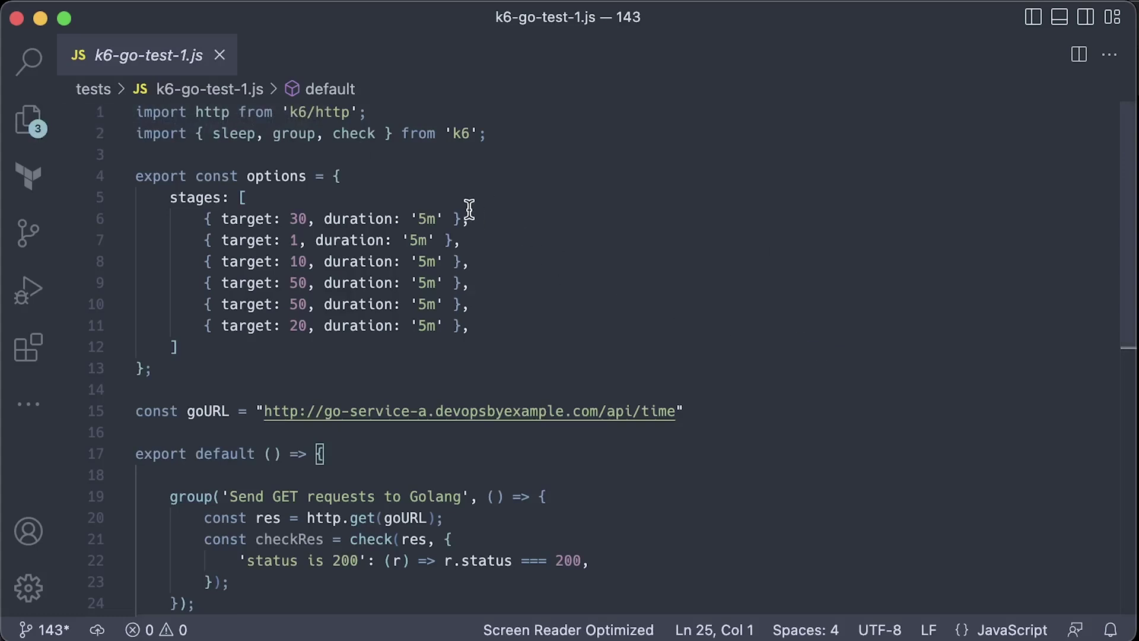
drag(466, 220, 204, 219)
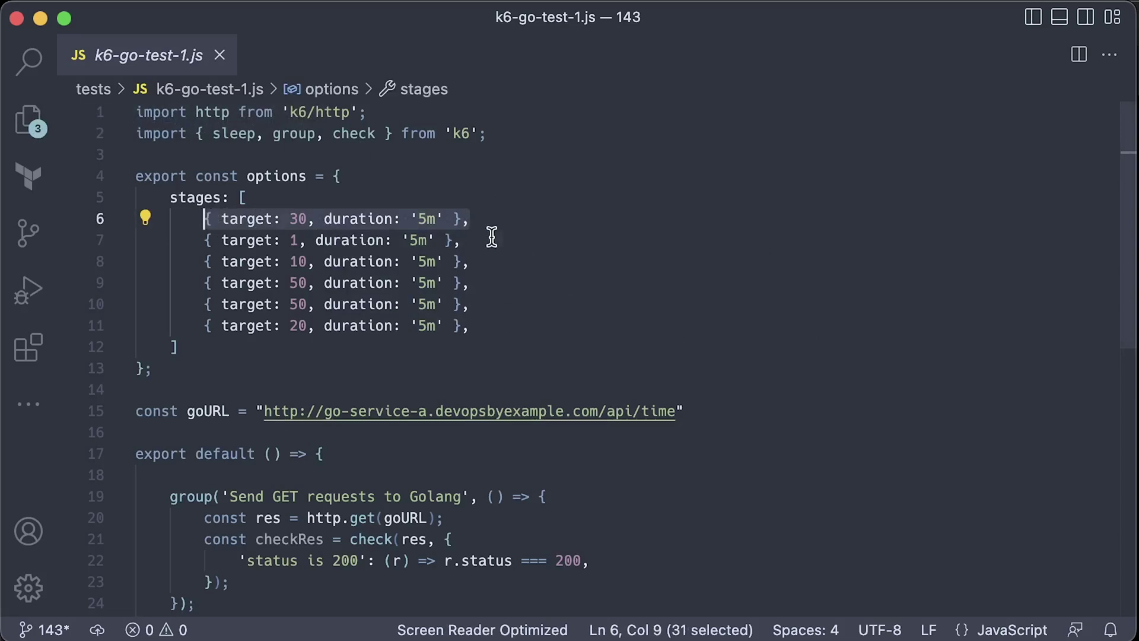
drag(462, 240, 205, 241)
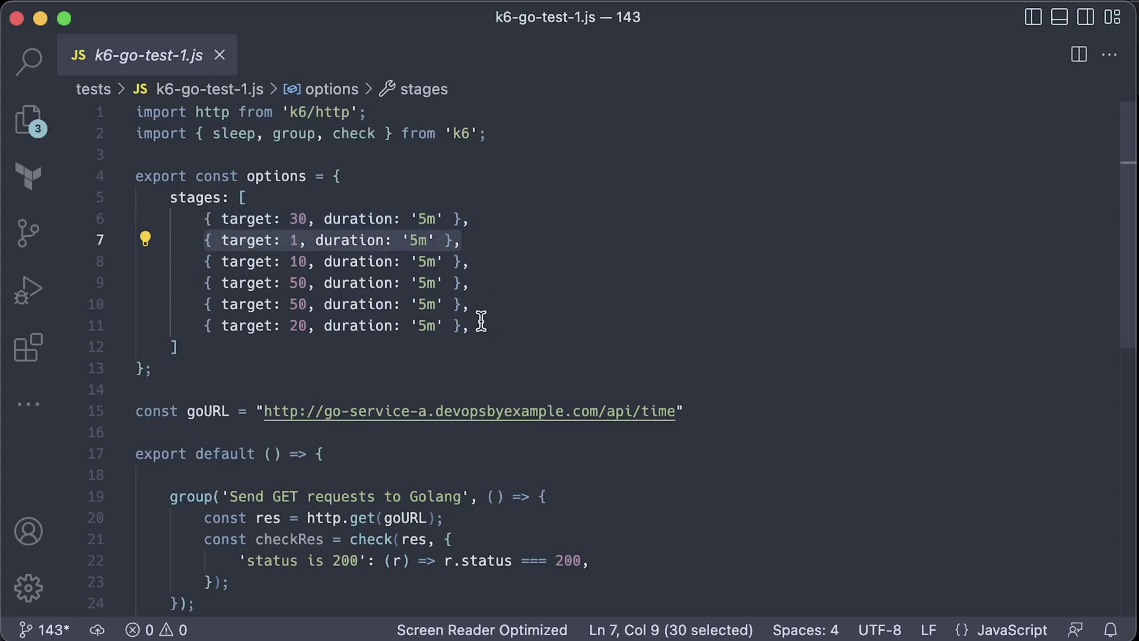
drag(481, 321, 137, 261)
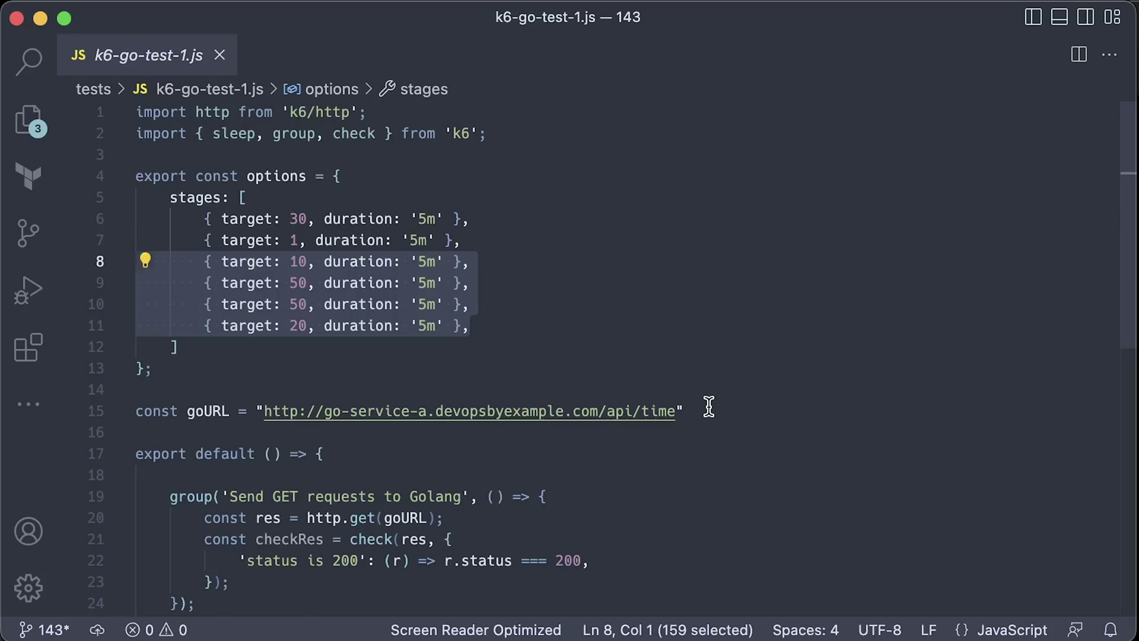
Step: Open docker-compose.yaml full-width with the file tree hidden
click(30, 121)
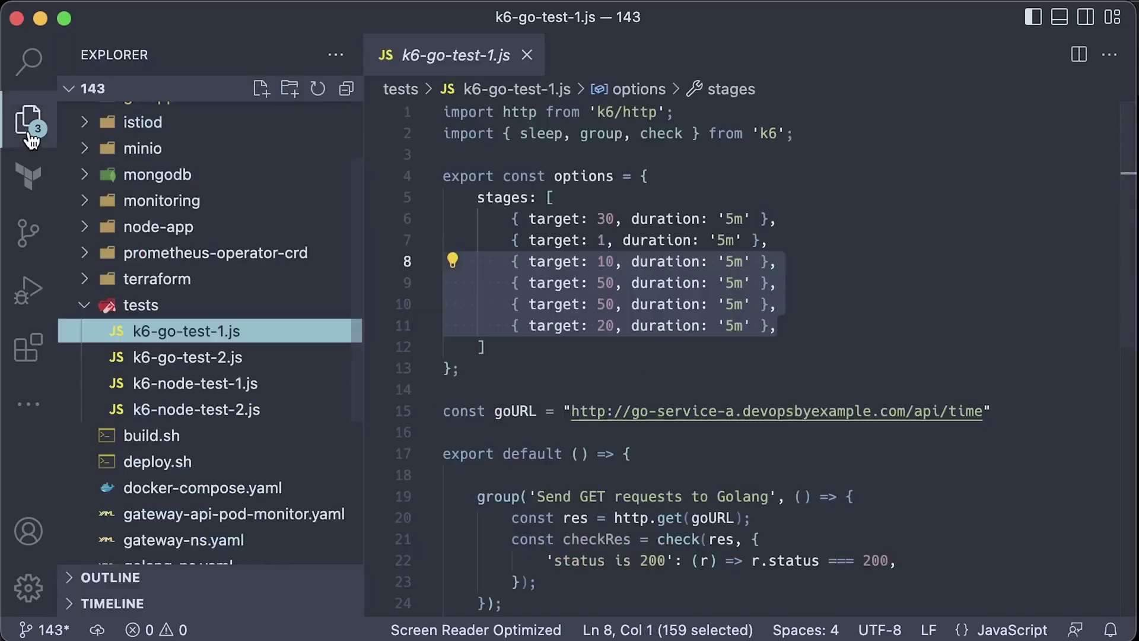
click(211, 489)
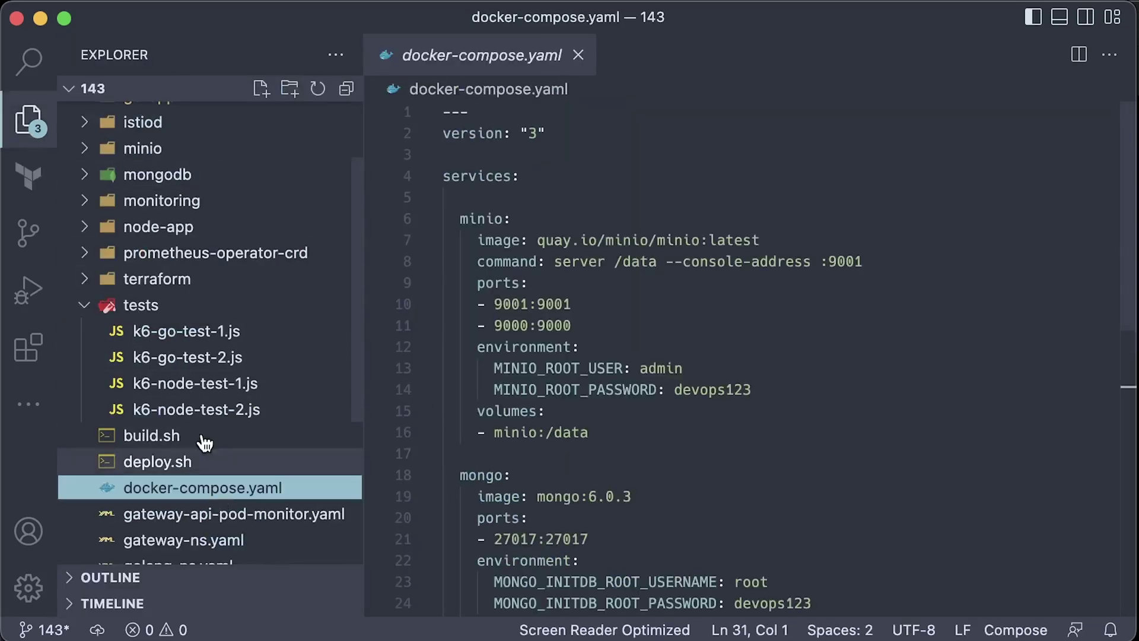
click(27, 113)
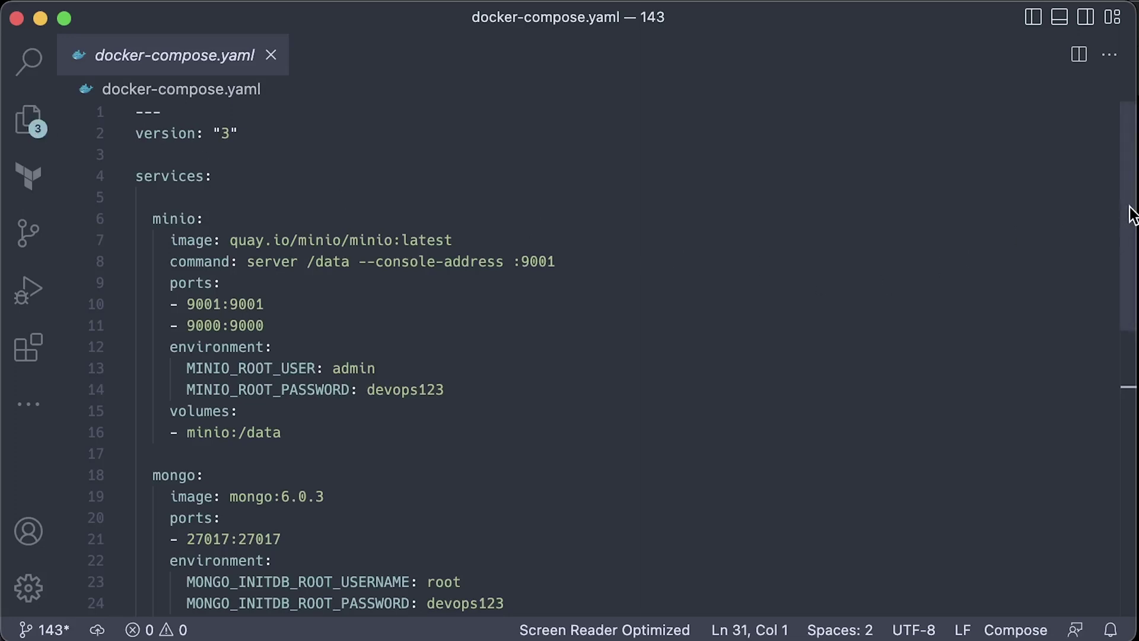
drag(1132, 215, 1129, 261)
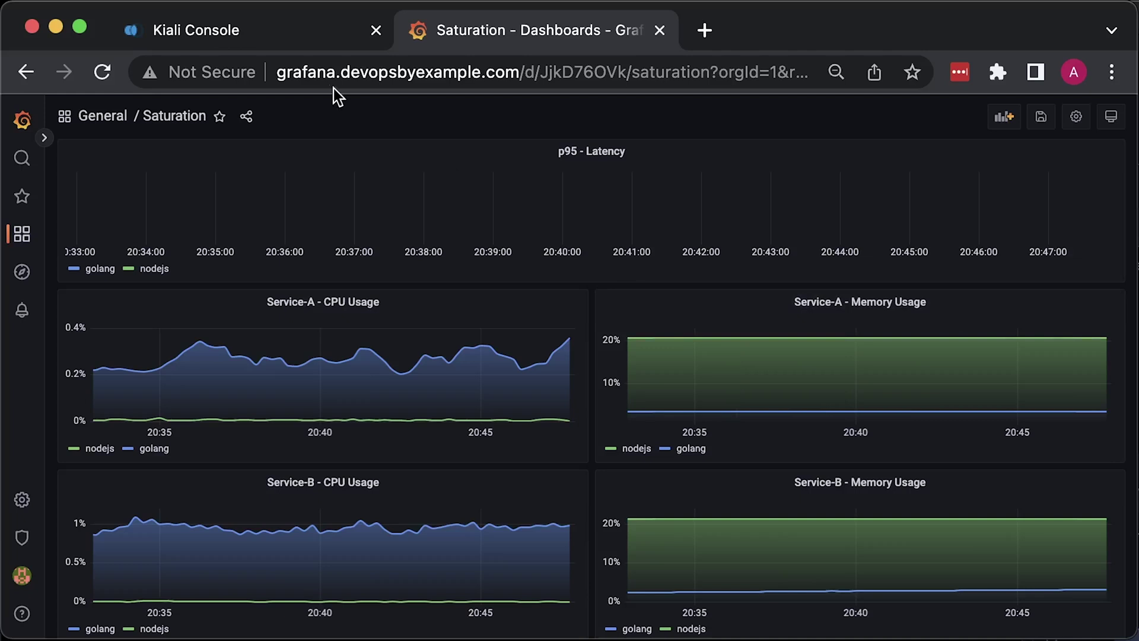
click(273, 31)
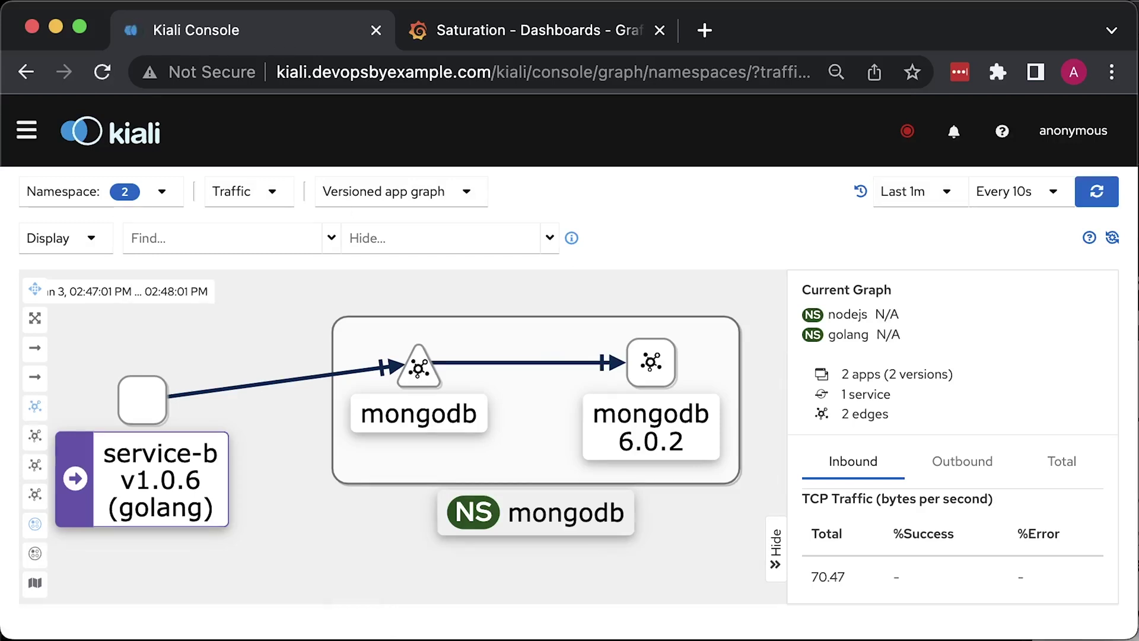
click(408, 389)
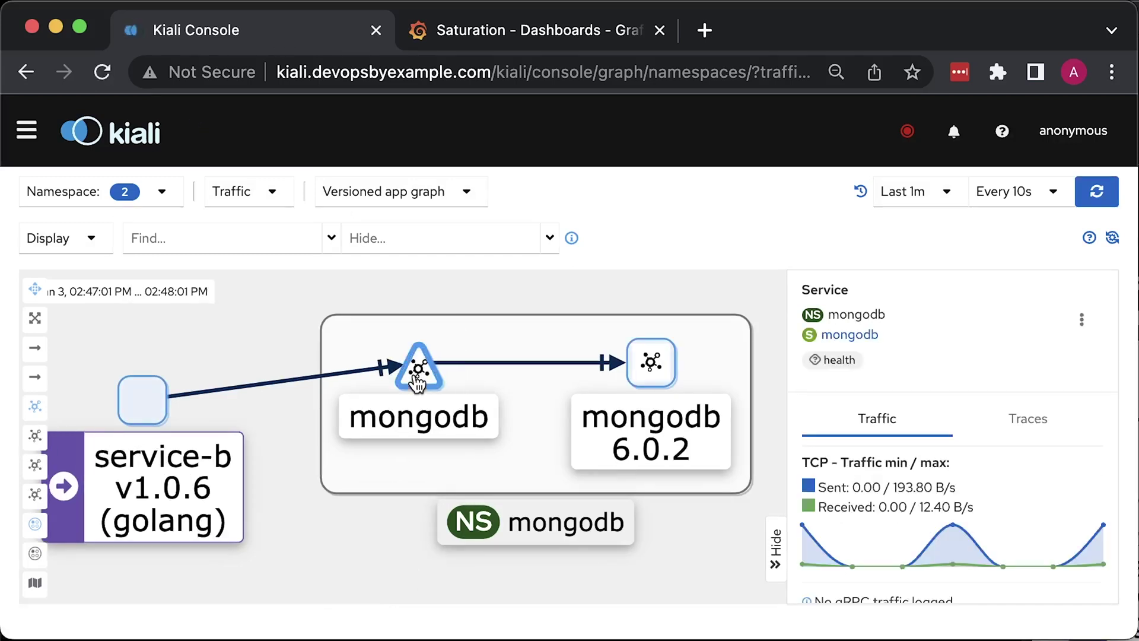
scroll(997, 451, down, 1)
scroll(995, 477, up, 1)
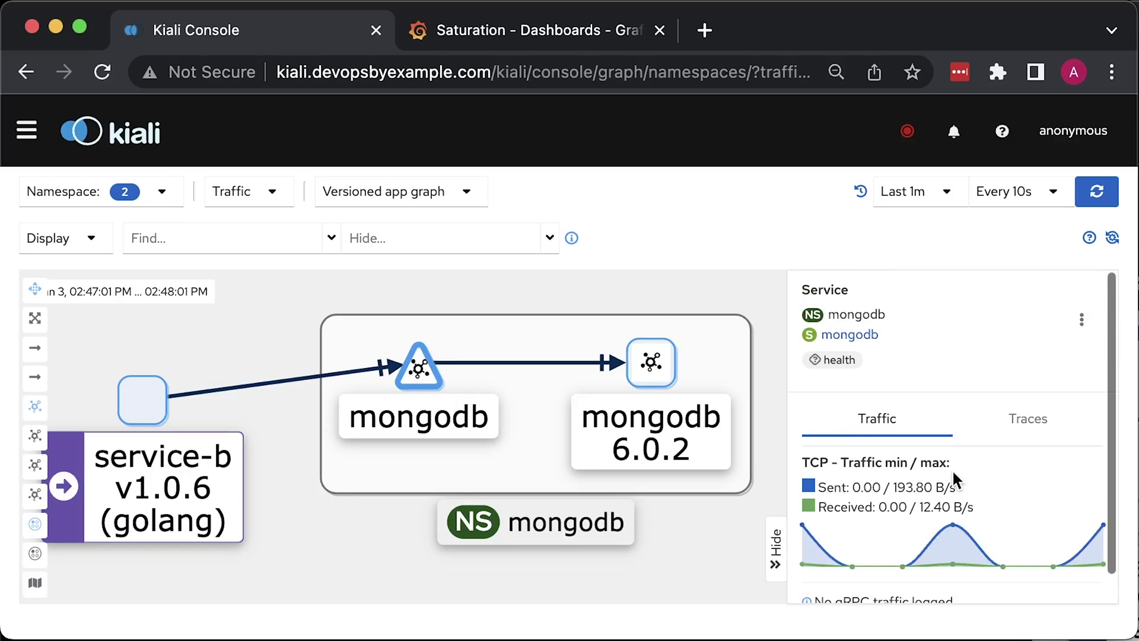
click(558, 36)
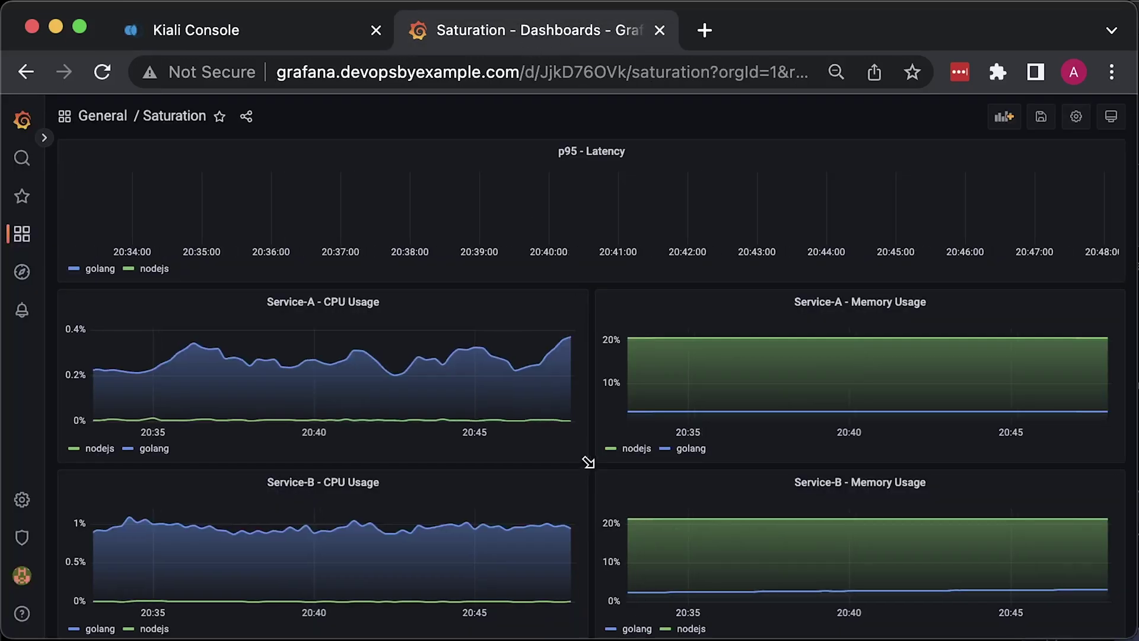
Step: Scroll the Saturation dashboard down and back up to review its panels
scroll(588, 461, down, 4)
scroll(731, 469, up, 4)
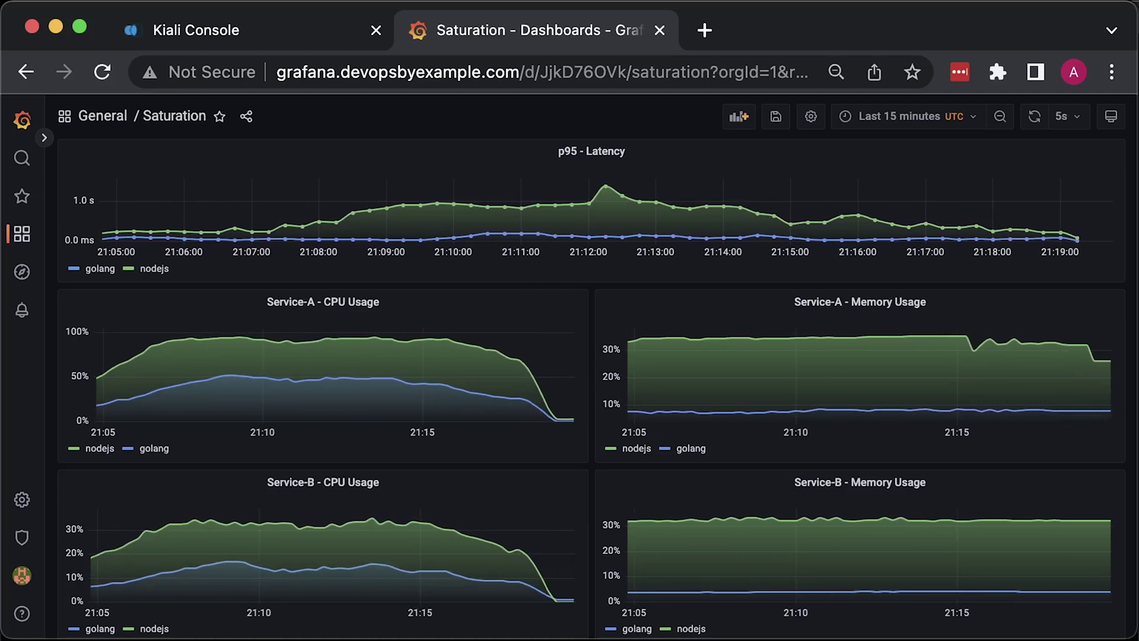
Step: Widen the time range to 30 minutes and back, then zoom p95 Latency to 20:49–21:51
key(t)
key(z)
key(ctrl+z)
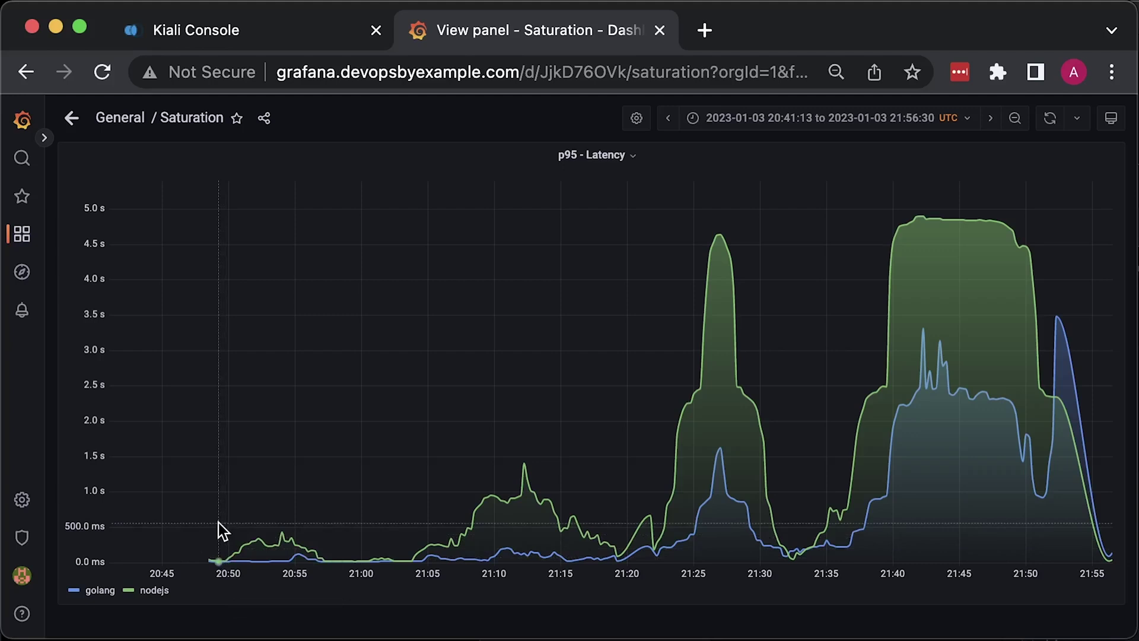
drag(218, 522, 1048, 509)
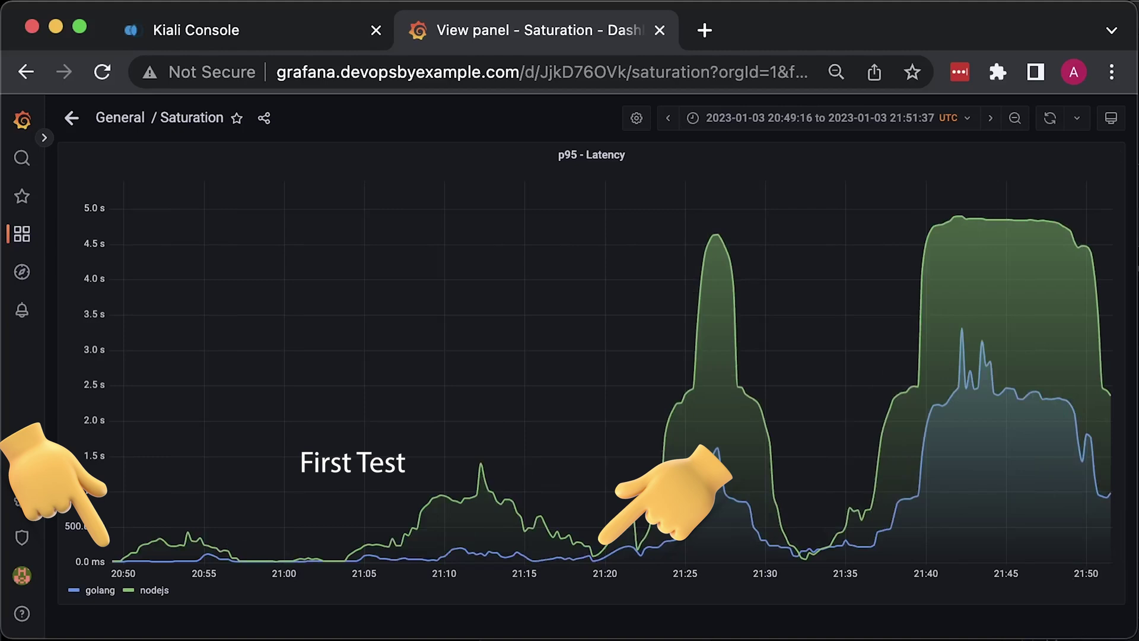